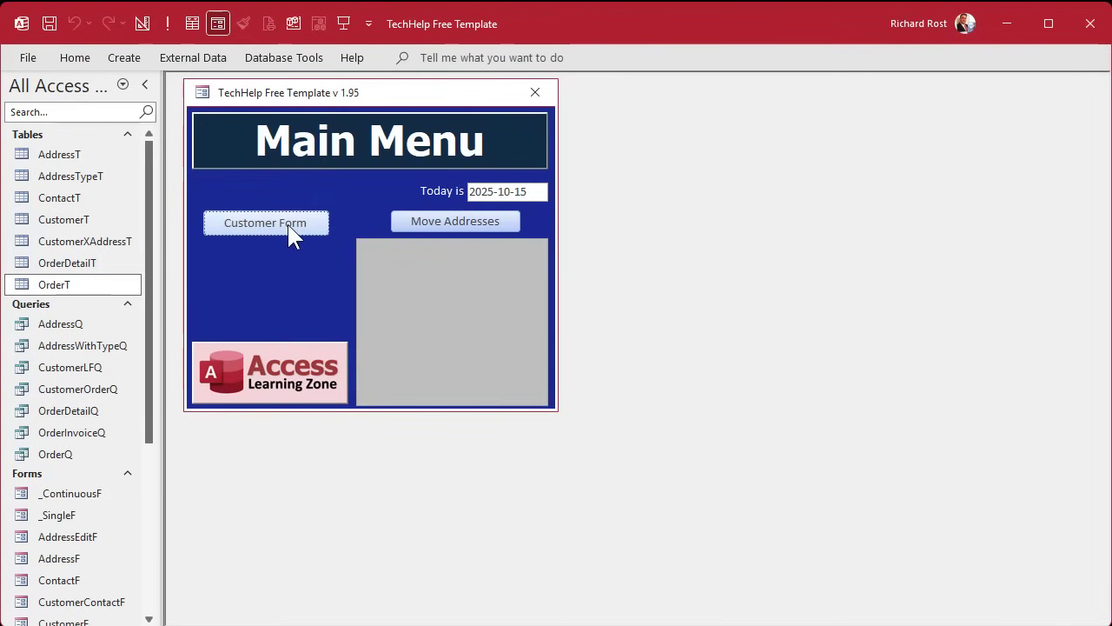
Open the Customers form, then this customer's Orders, and look at the Address list
click(289, 224)
click(362, 271)
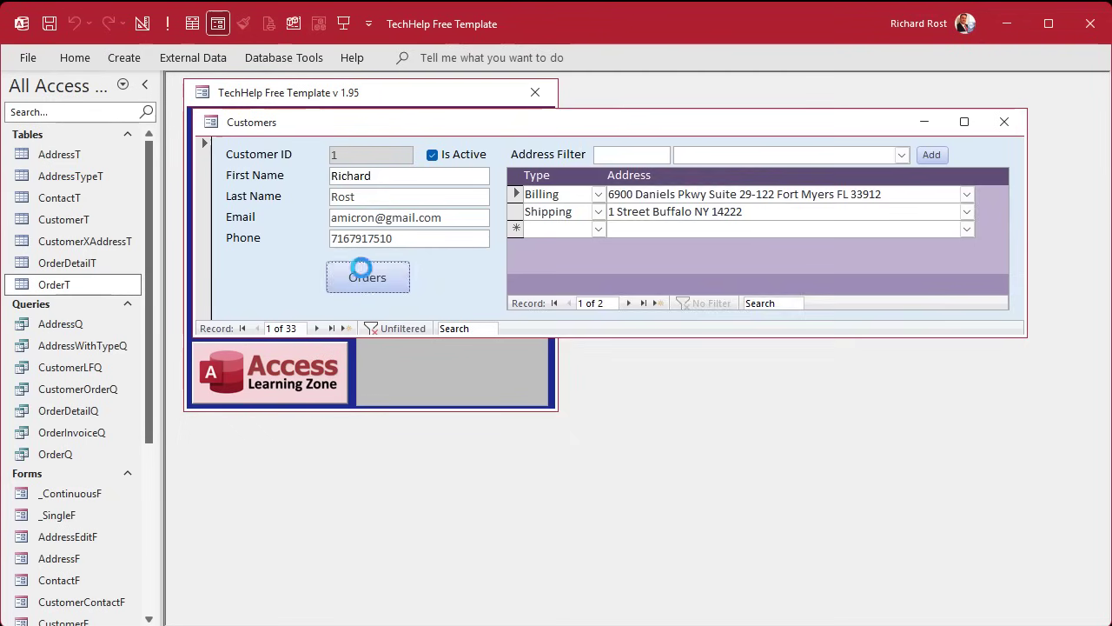
click(774, 199)
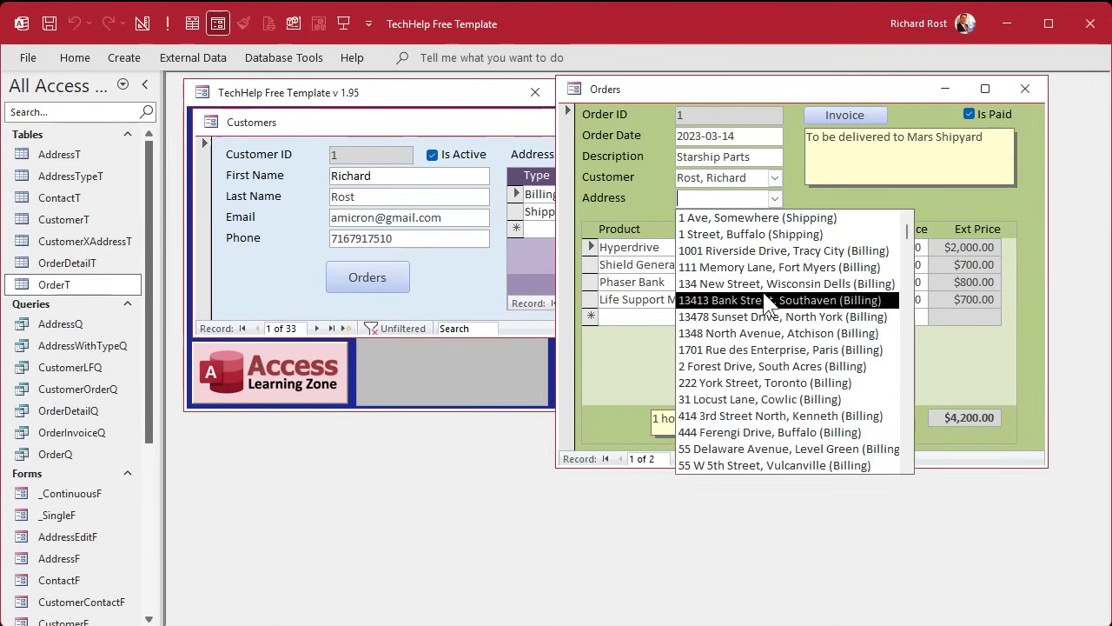
Switch the Orders form to Design View and show AddressCombo's Row Source data property
right_click(716, 98)
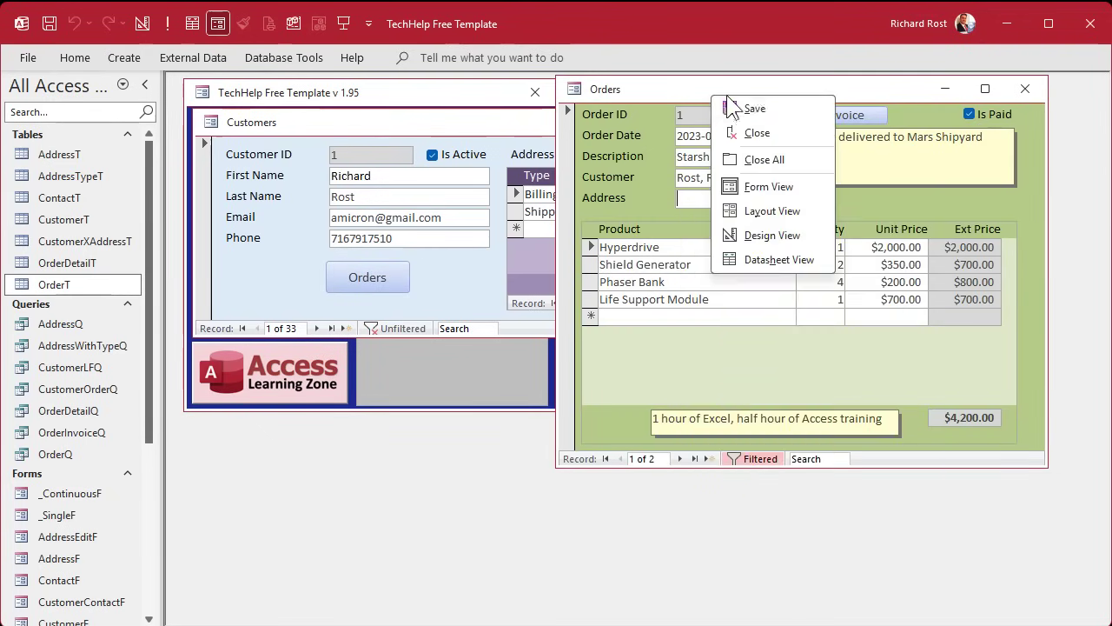
click(776, 231)
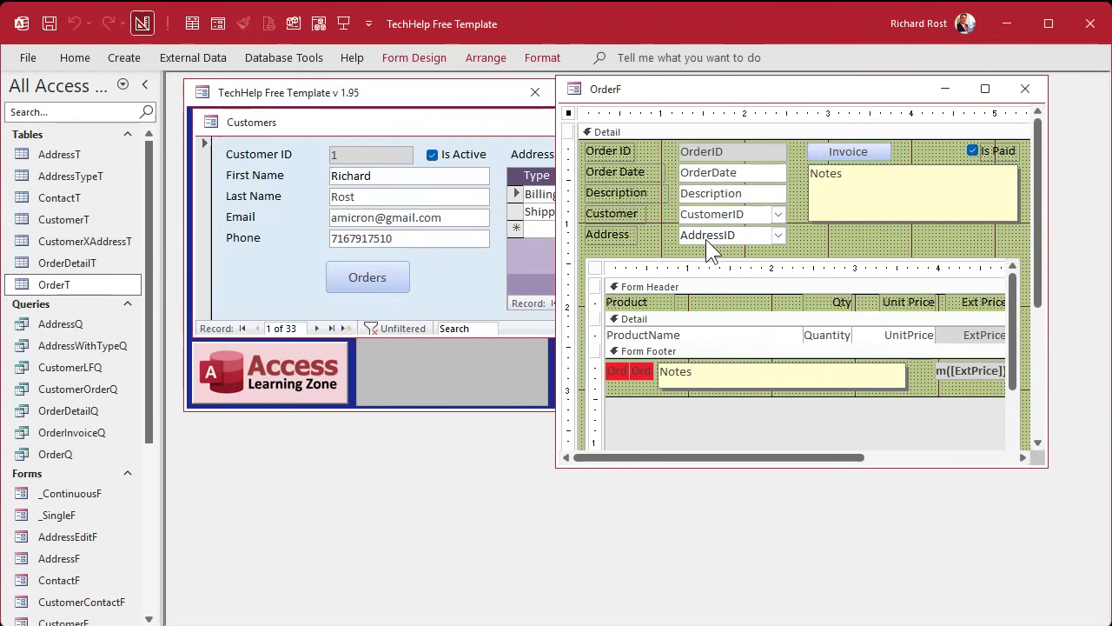
double_click(706, 239)
drag(684, 238, 747, 239)
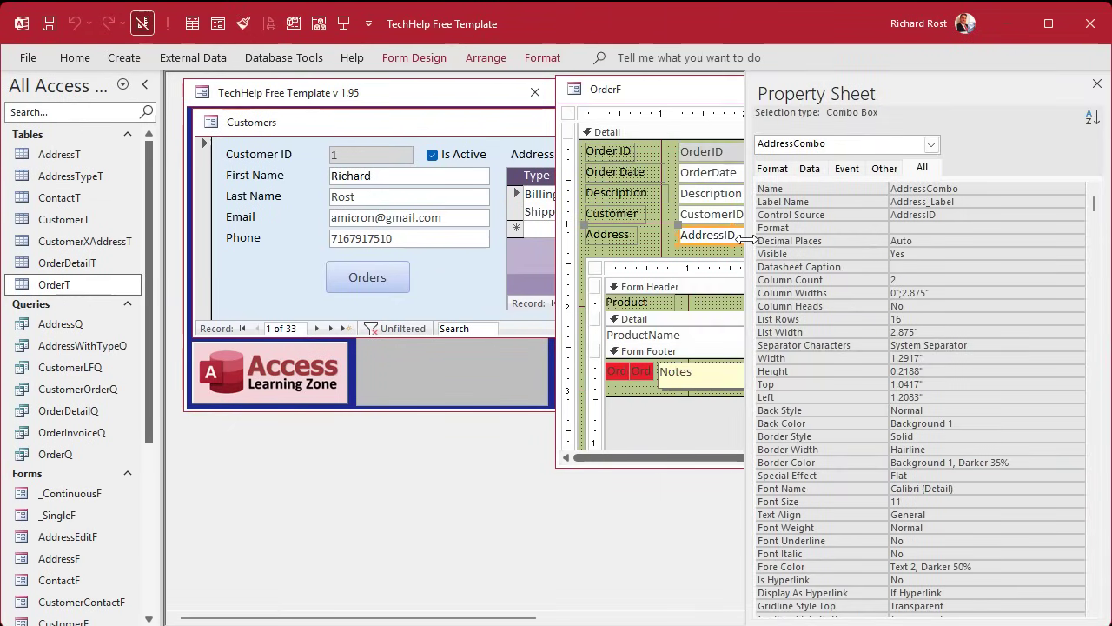
click(812, 168)
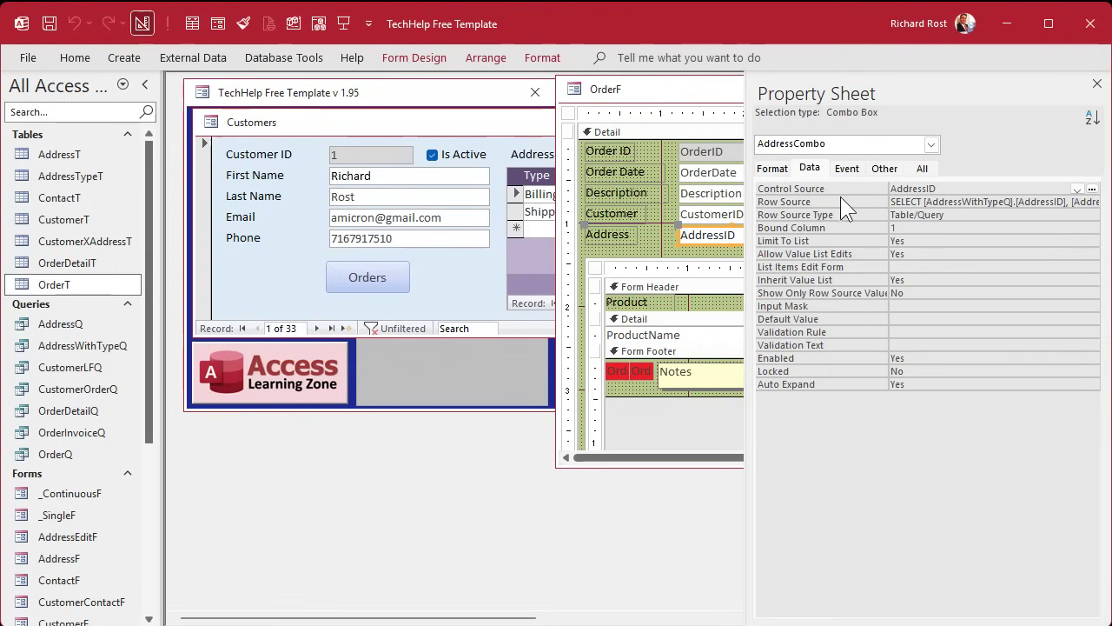
click(950, 199)
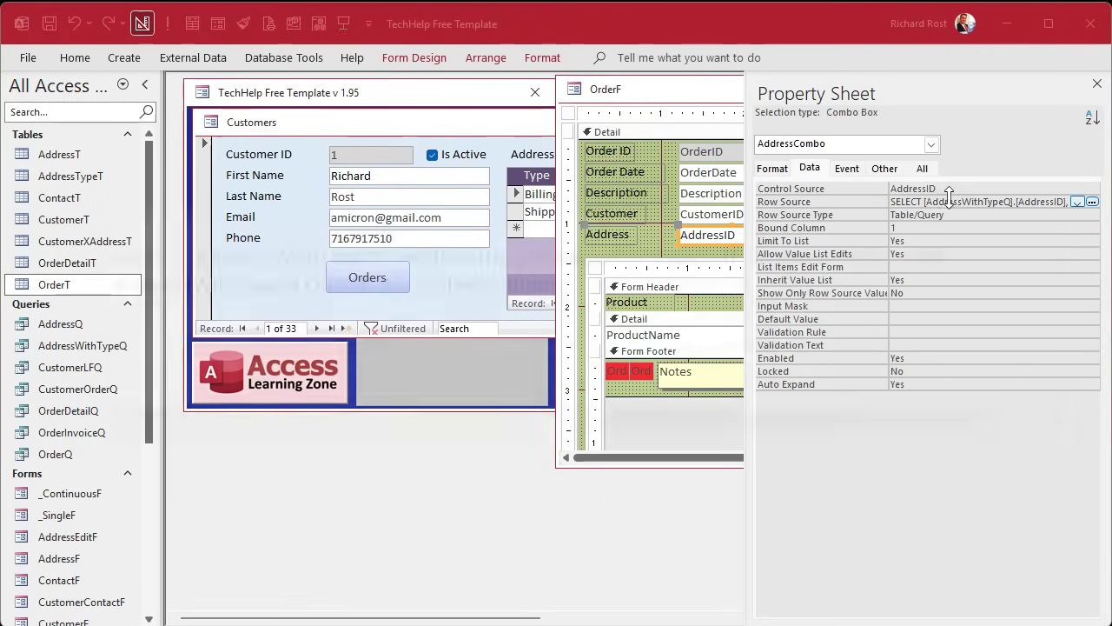
In the Zoom editor, strip the table prefixes and brackets from the row source SQL
key(shift+F2)
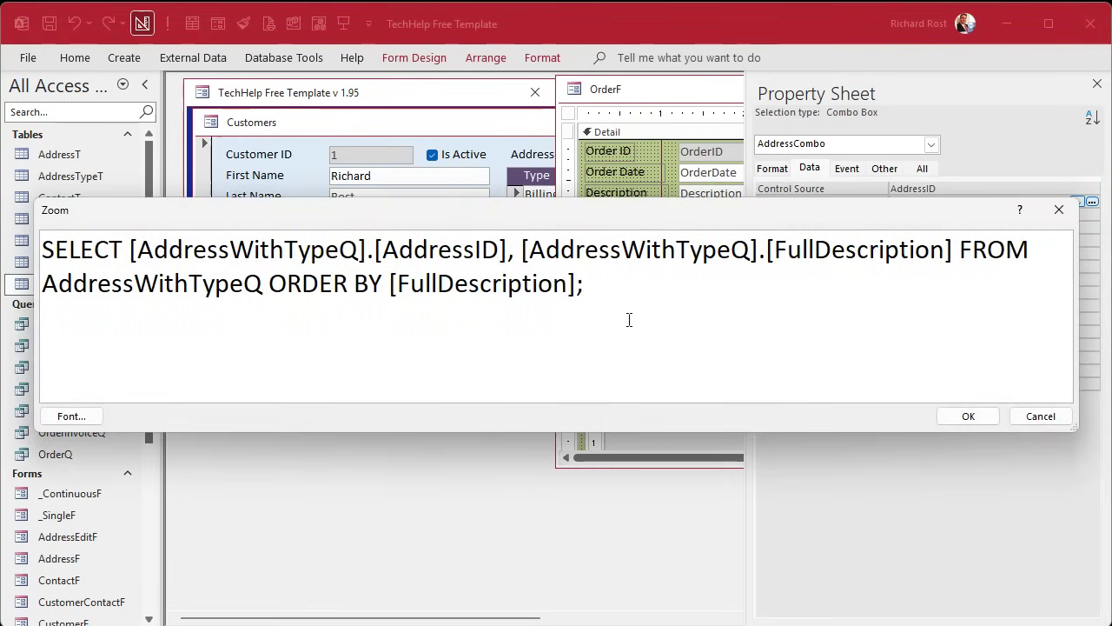
drag(130, 249, 382, 251)
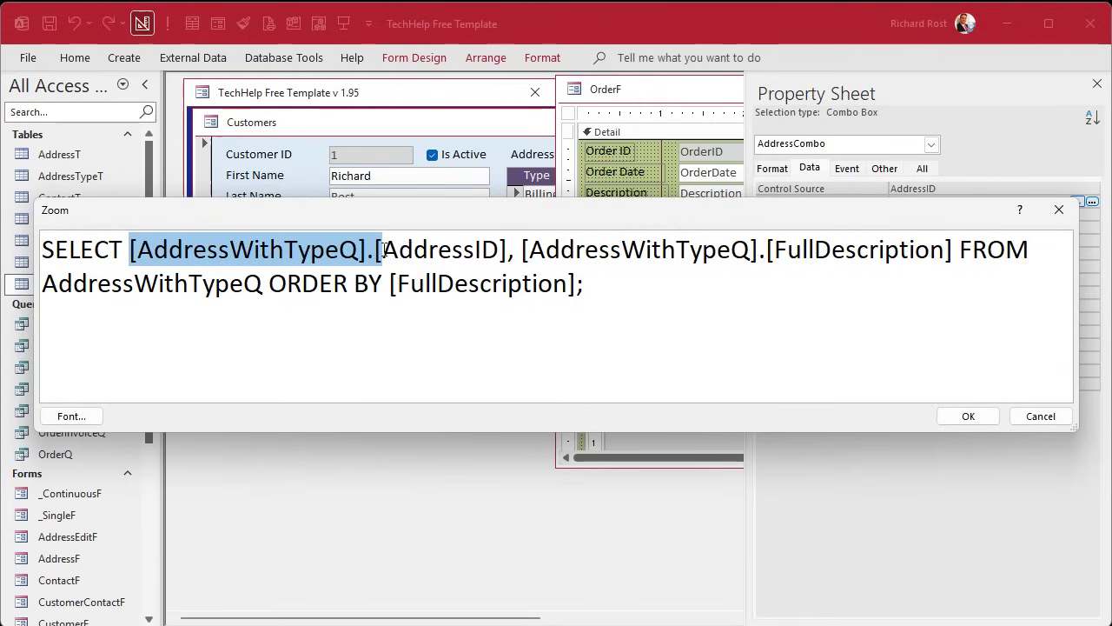
key(Delete)
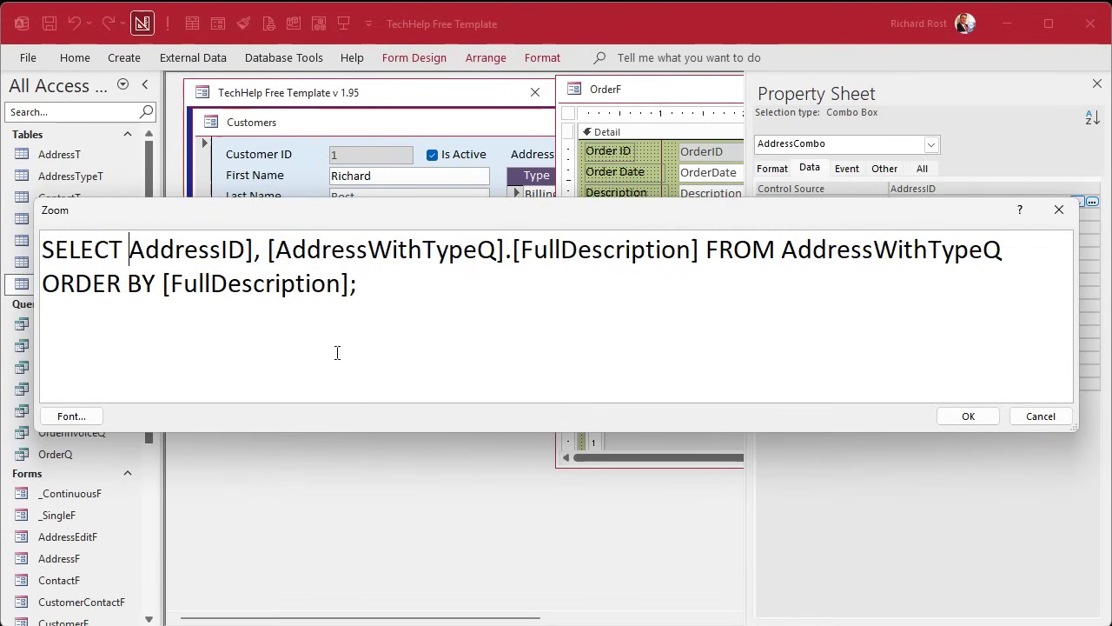
click(253, 250)
key(BackSpace)
drag(258, 250, 502, 250)
key(Delete)
click(429, 250)
key(Delete)
click(855, 250)
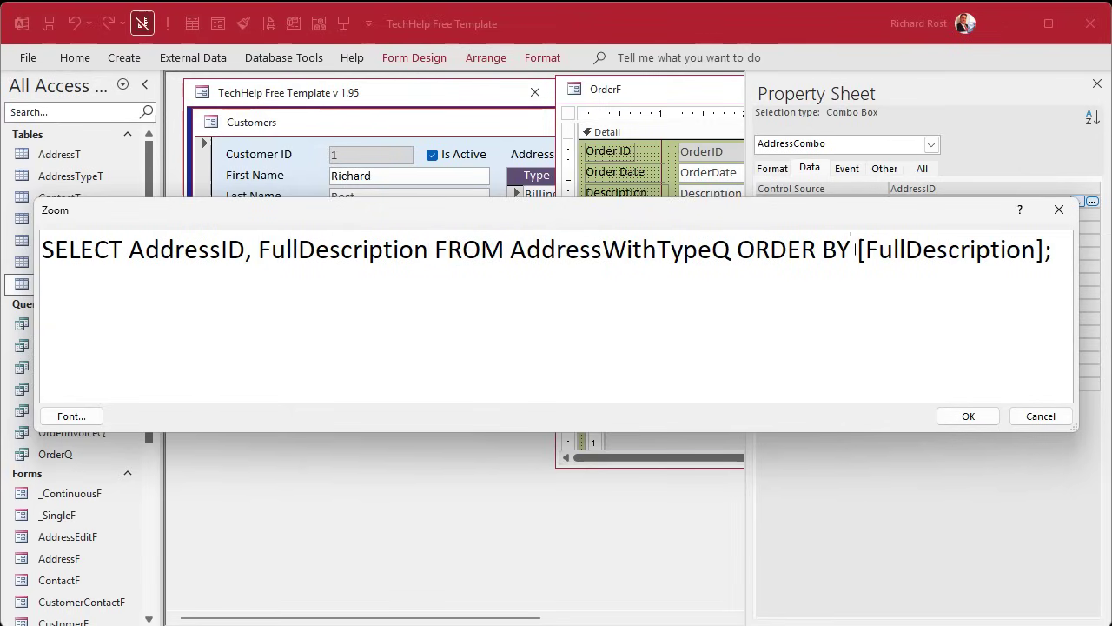
key(Delete)
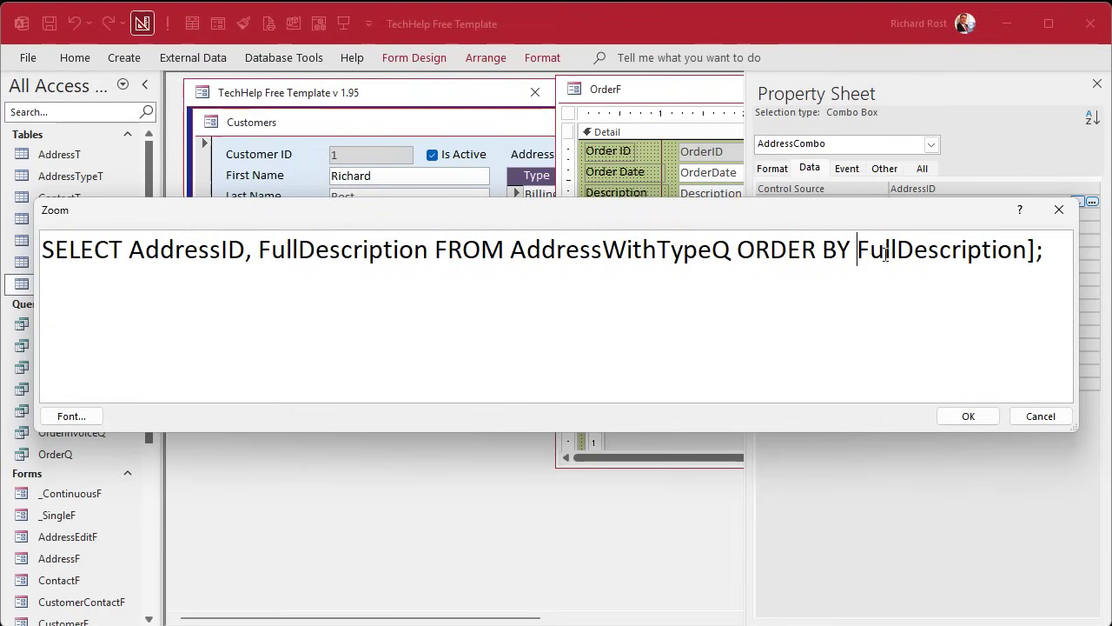
click(1027, 250)
key(Delete)
key(Delete)
Split FROM and ORDER BY onto their own lines, add WHERE CustomerID=CustomerCombo, and accept
click(434, 250)
key(Return)
click(351, 283)
key(Return)
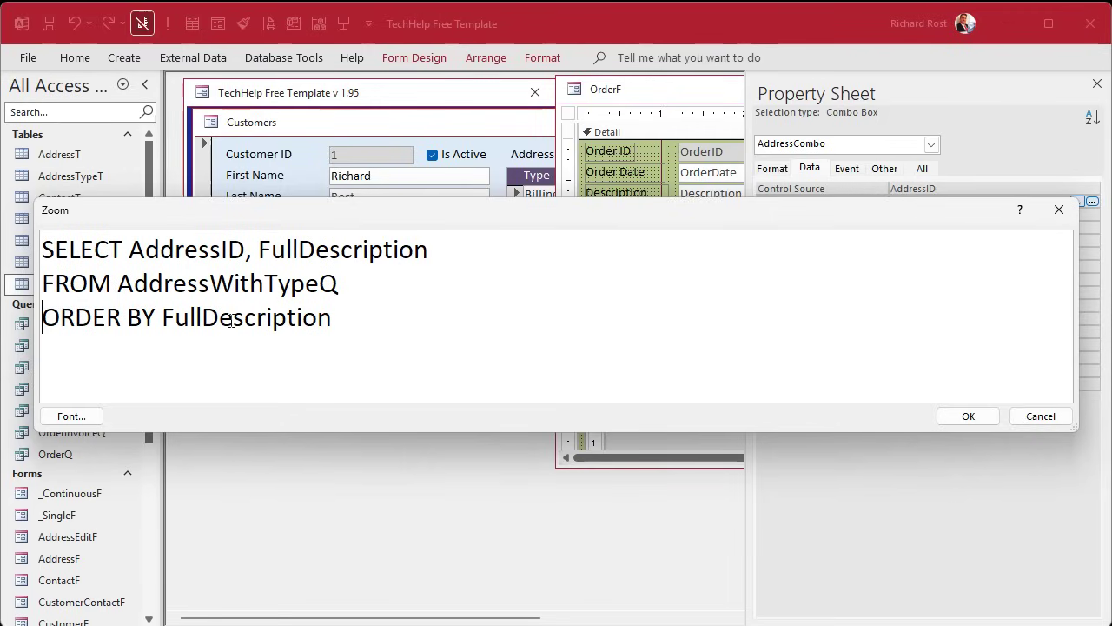
click(344, 292)
key(Return)
text(WHERE)
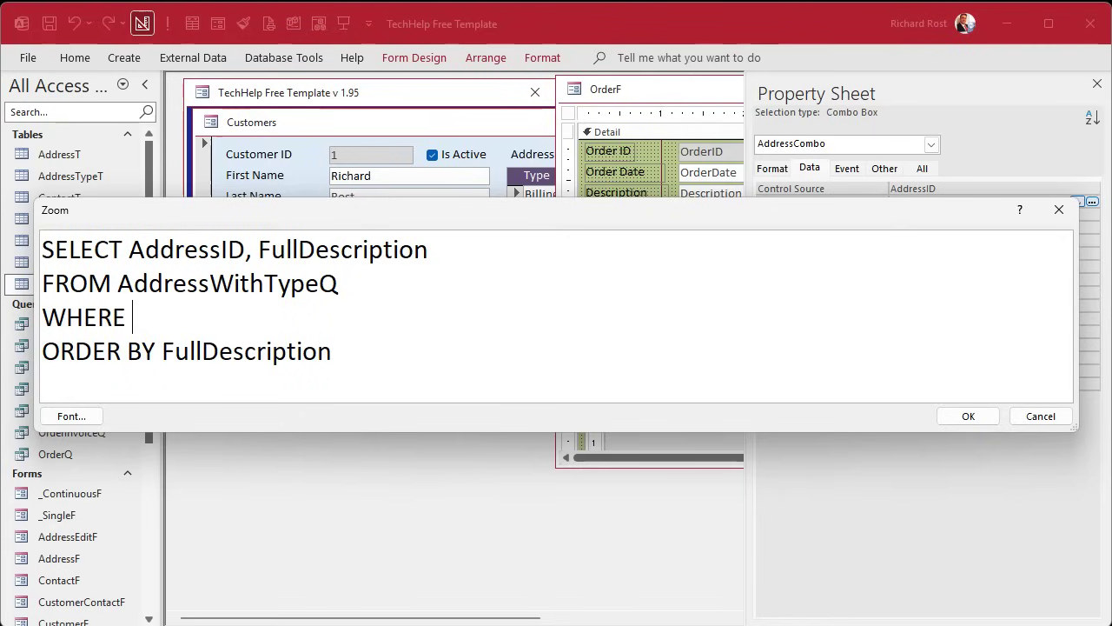
text(CustomerID=CustomerCOmbo)
key(BackSpace)
key(BackSpace)
key(BackSpace)
key(BackSpace)
text(ombo)
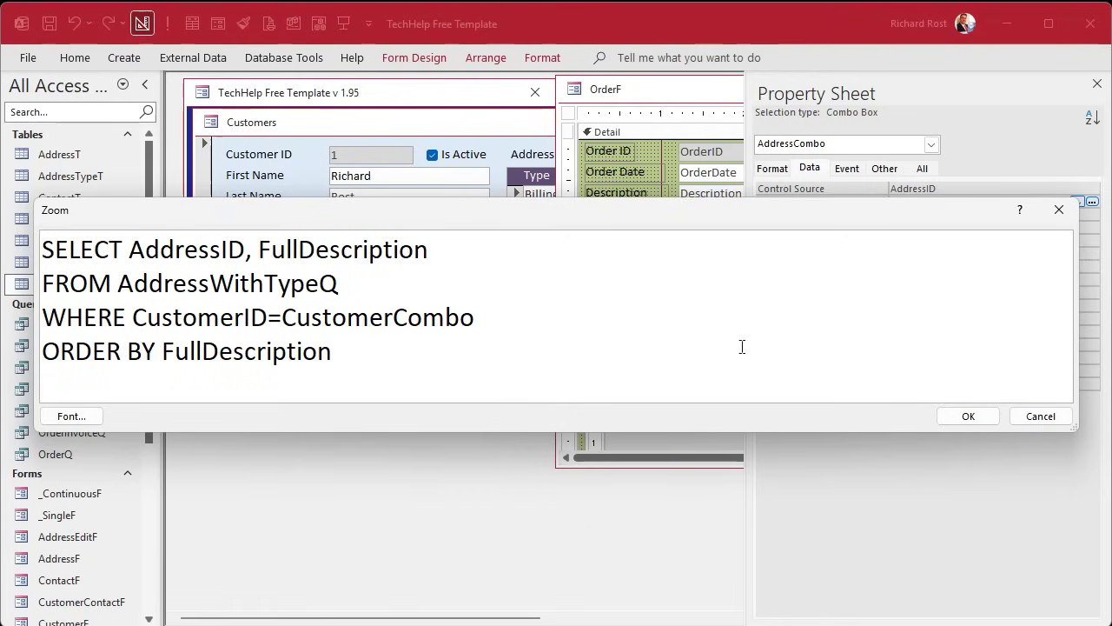
click(968, 415)
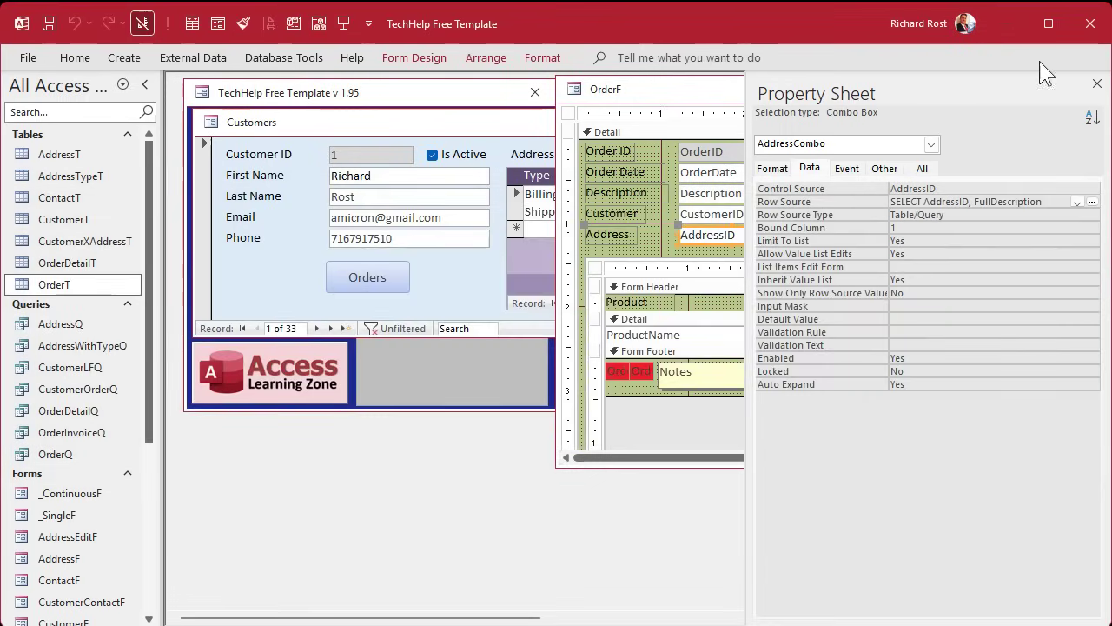
Close the form design and check Richard's filtered address list on his Orders form
click(1096, 86)
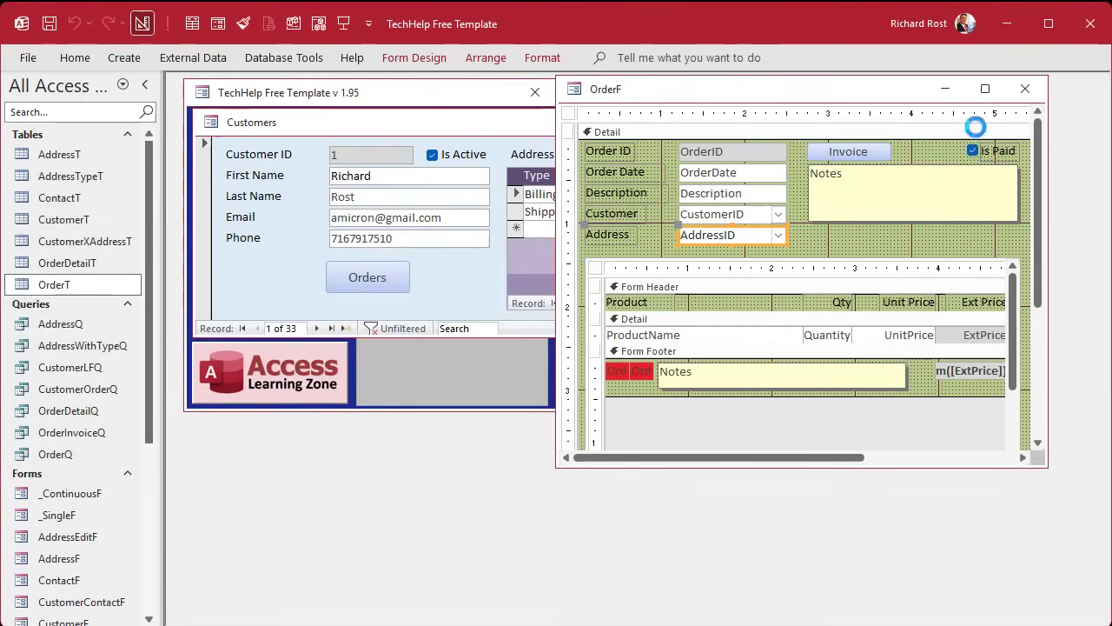
click(1024, 89)
click(356, 278)
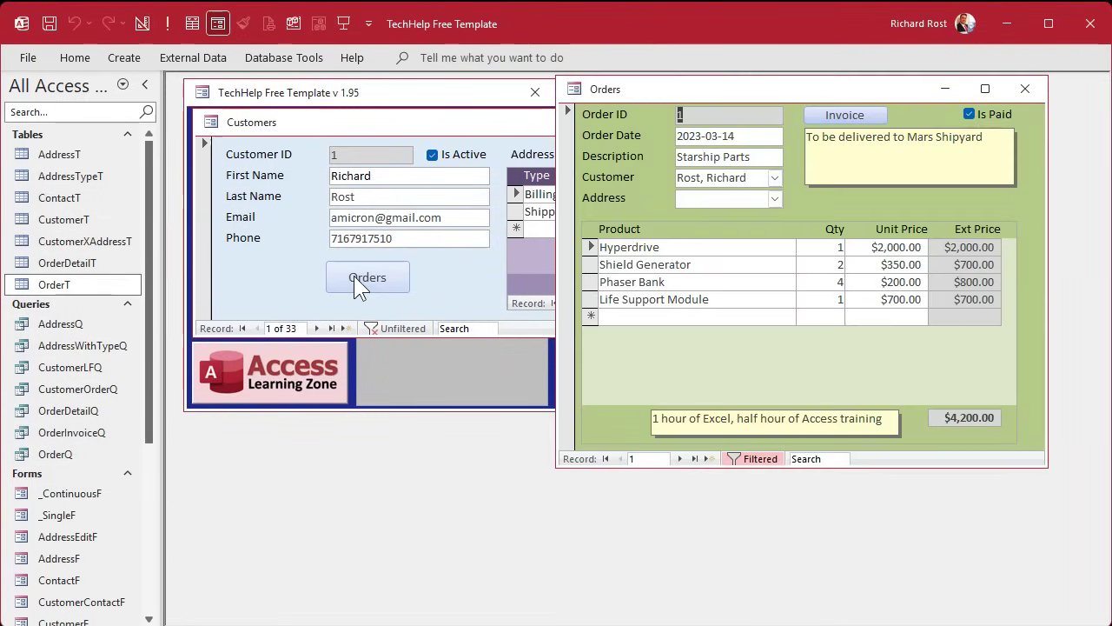
click(774, 198)
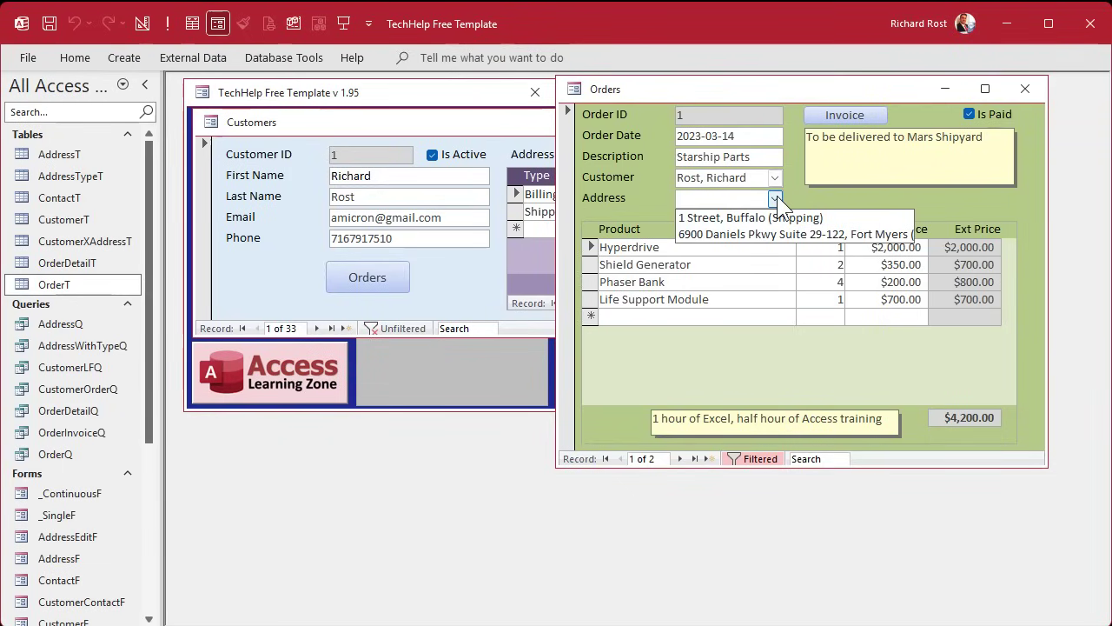
Move to James Kirk's record and check the addresses offered on his orders
click(1025, 89)
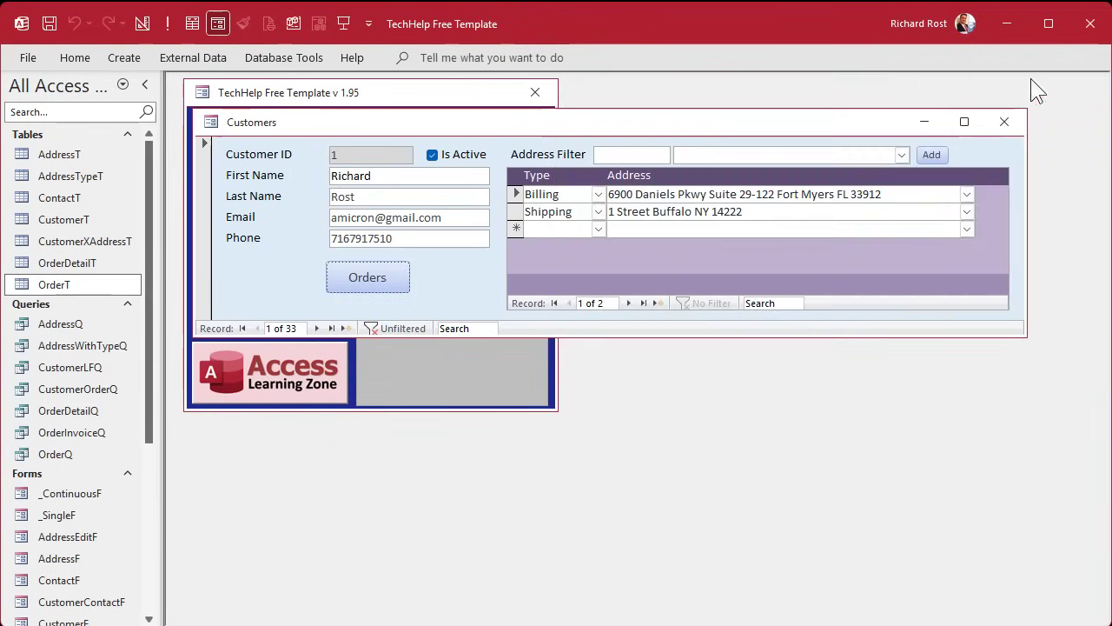
click(312, 327)
click(359, 273)
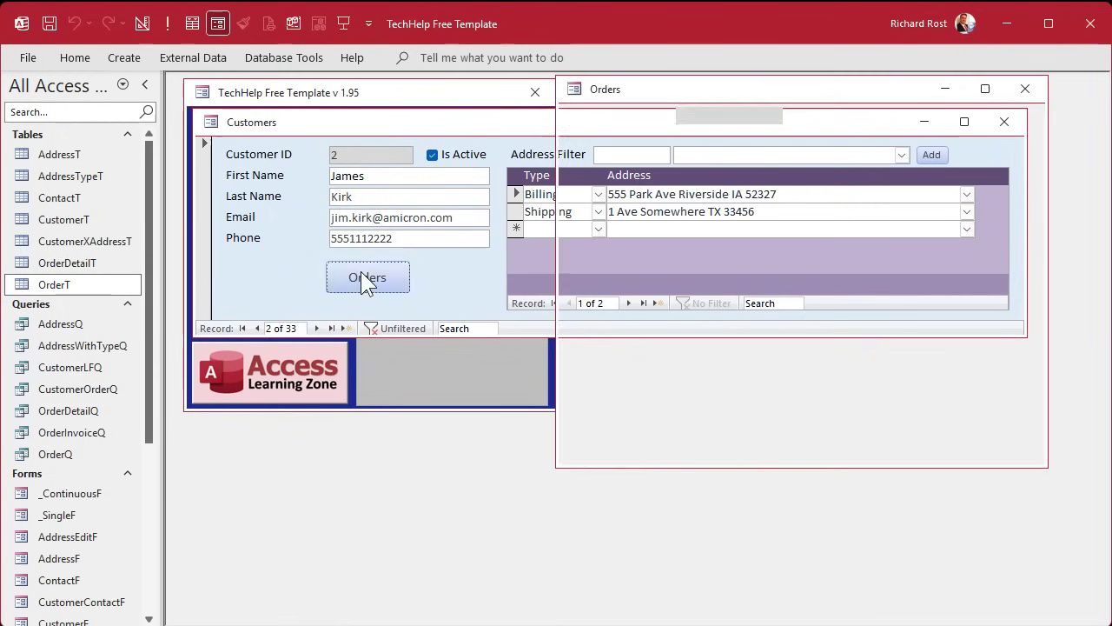
click(774, 198)
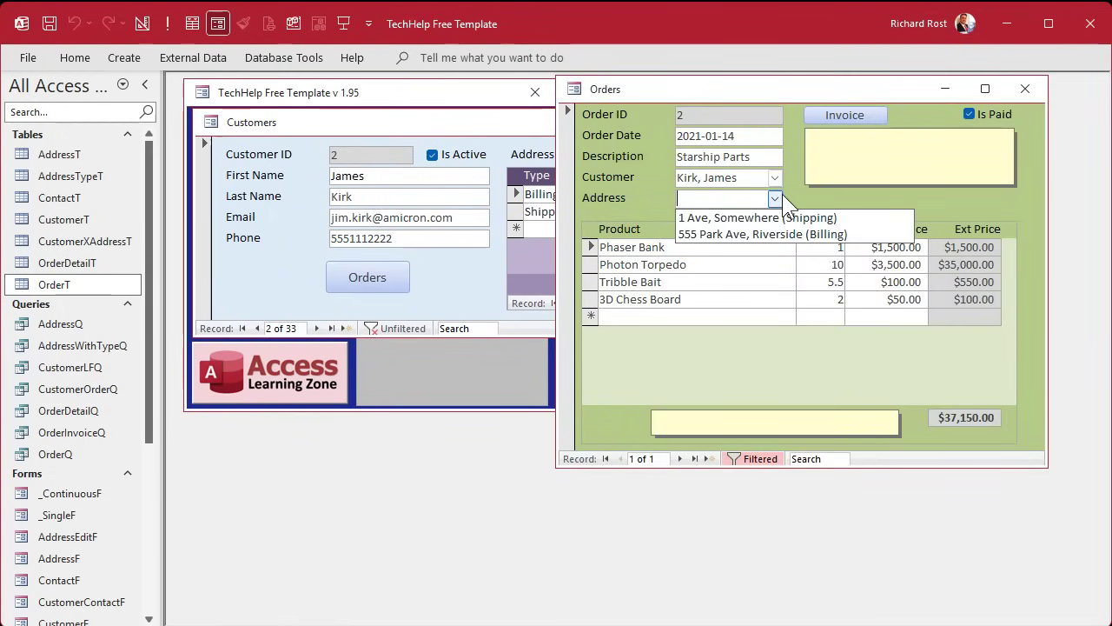
mouse_move(727, 90)
mouse_down()
mouse_move(886, 94)
mouse_move(715, 99)
mouse_up()
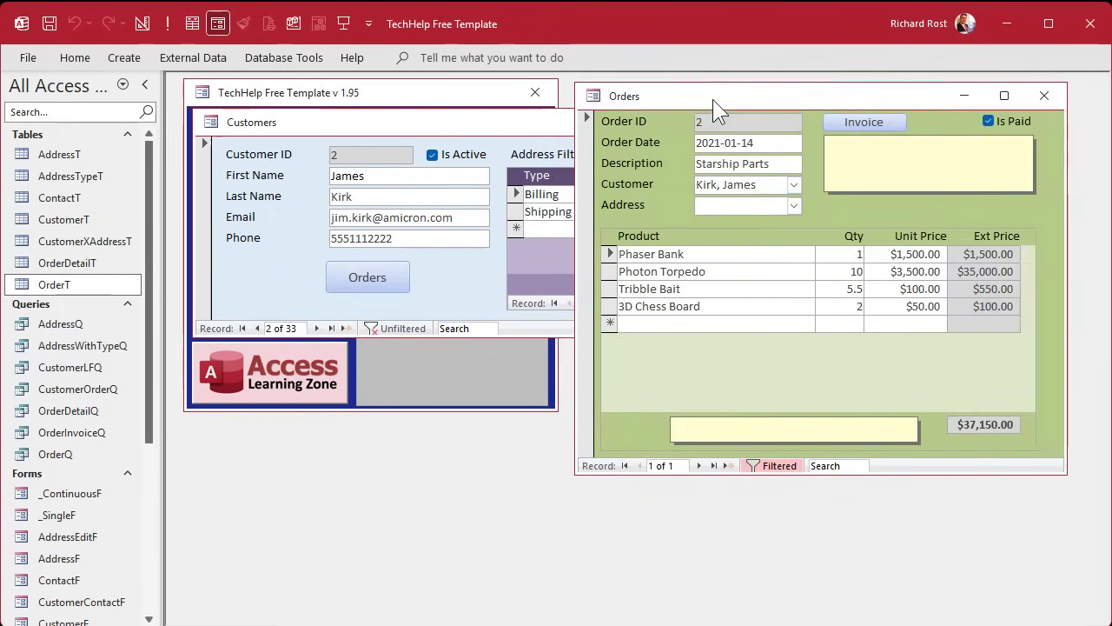
click(792, 205)
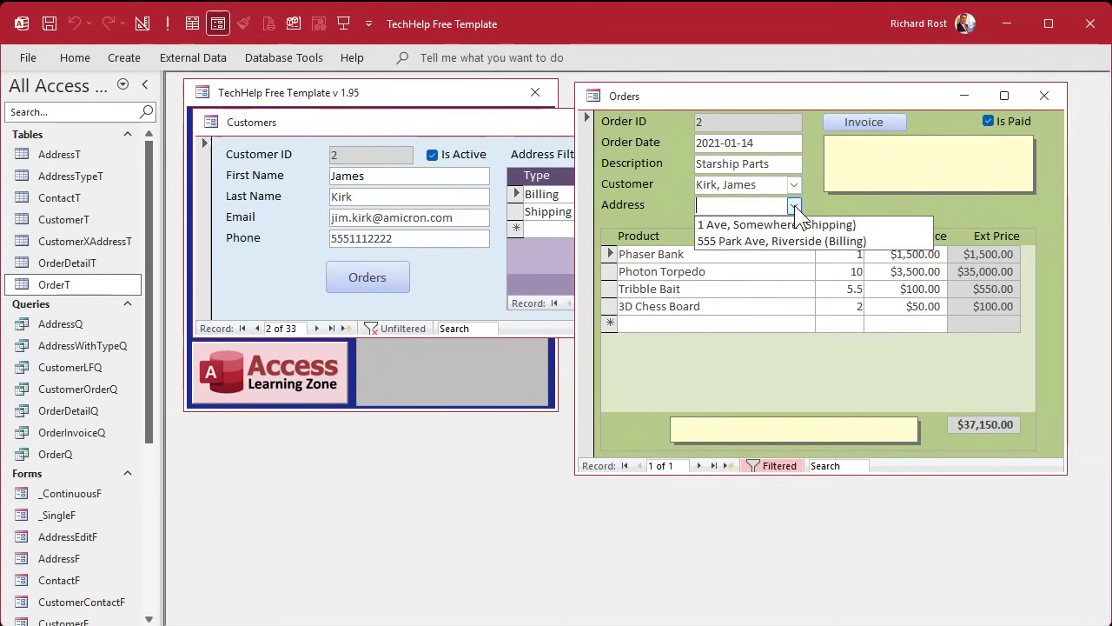
click(794, 206)
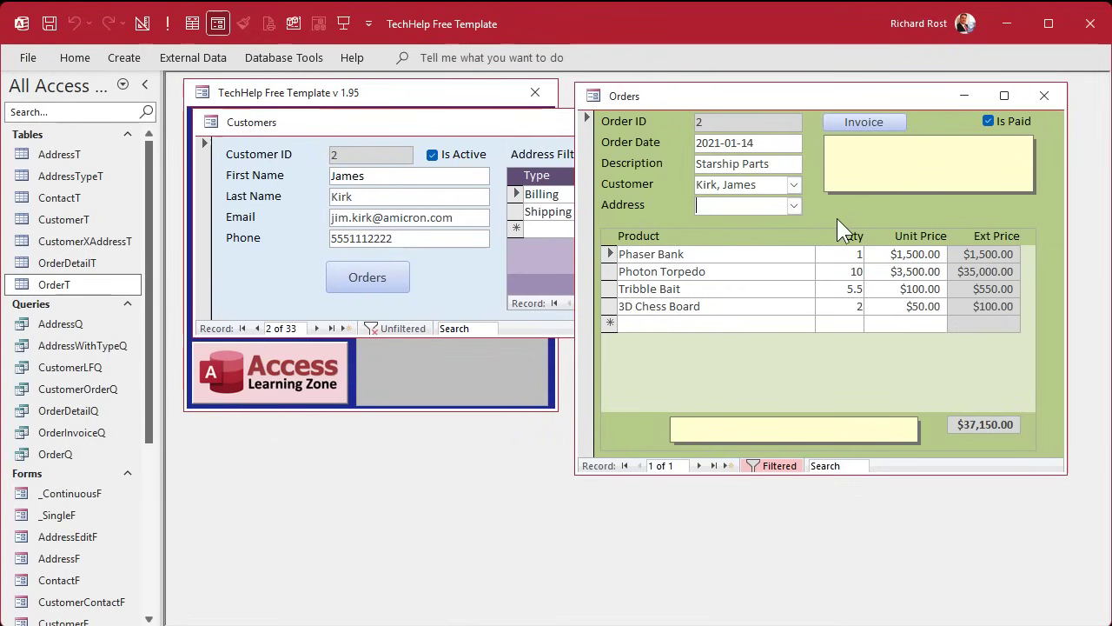
Change order 2's customer to Lee, Geddy and see whether the address list updates
click(794, 185)
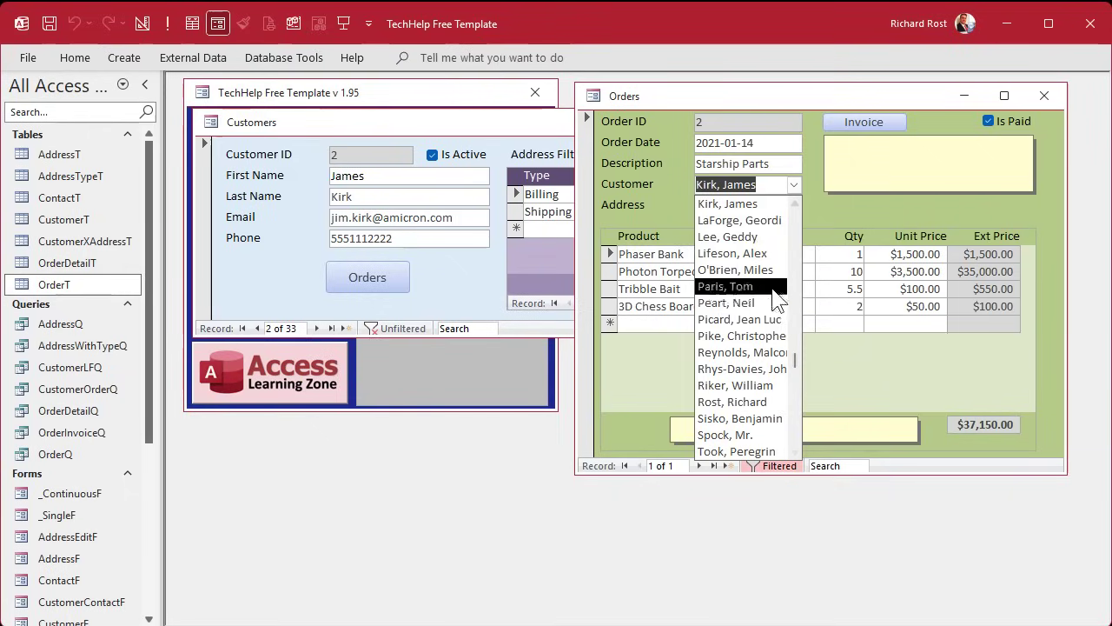
click(771, 237)
click(794, 206)
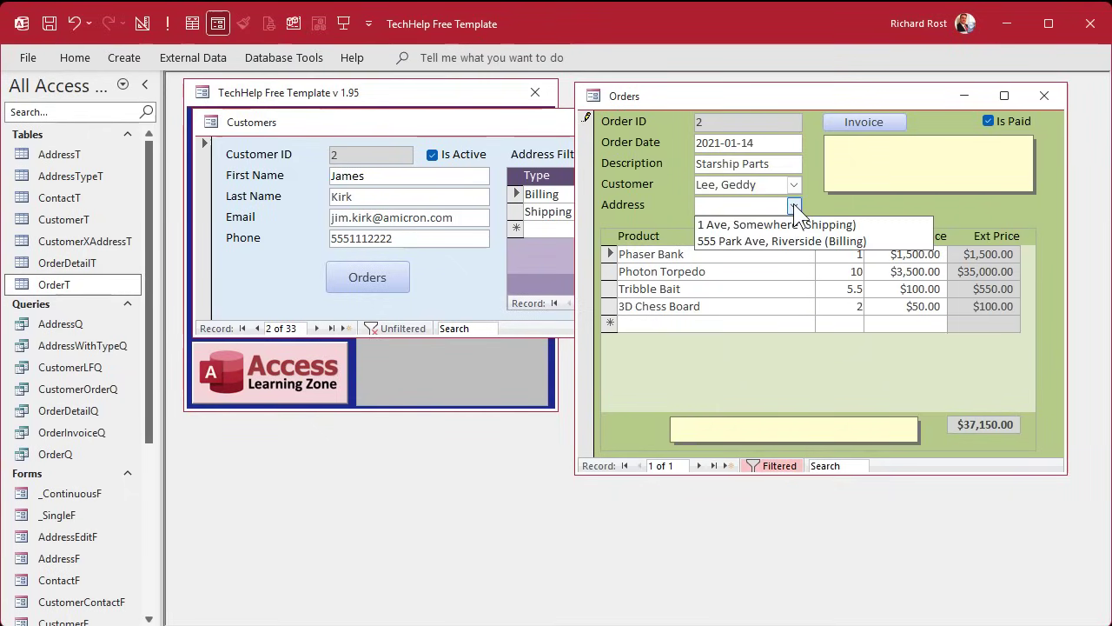
click(794, 206)
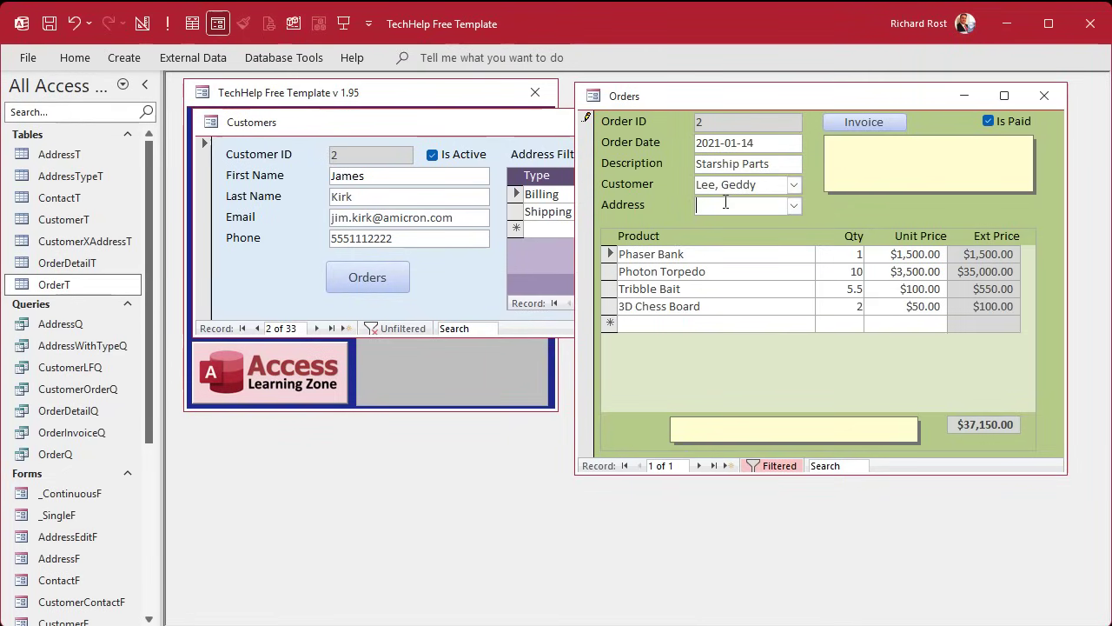
right_click(829, 94)
In OrderF design, create an event procedure for CustomerCombo's After Update event
click(895, 234)
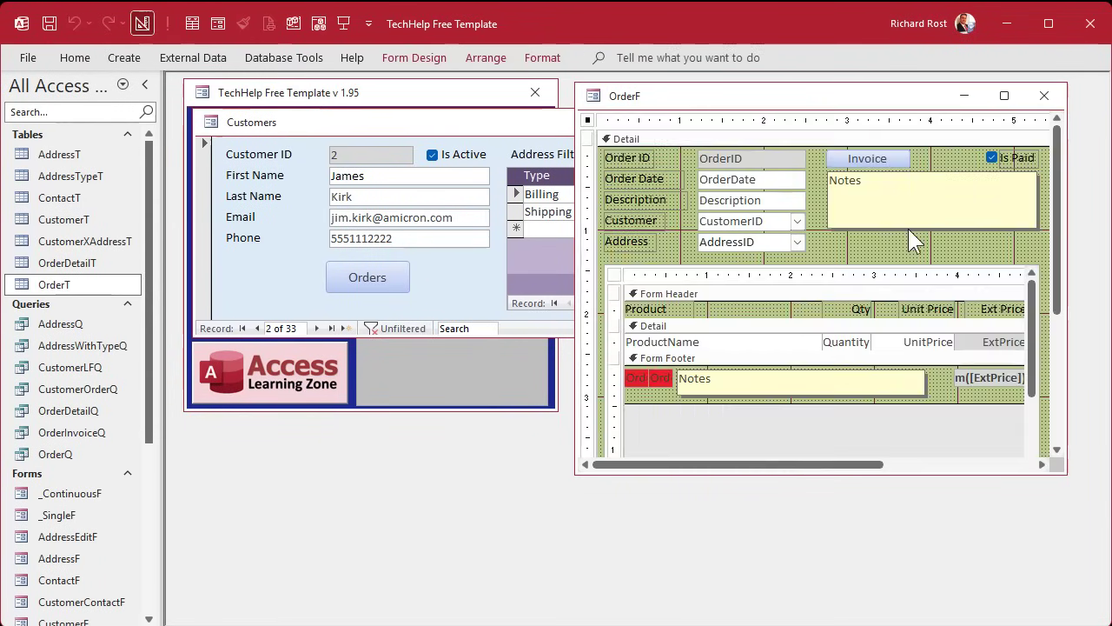
double_click(753, 224)
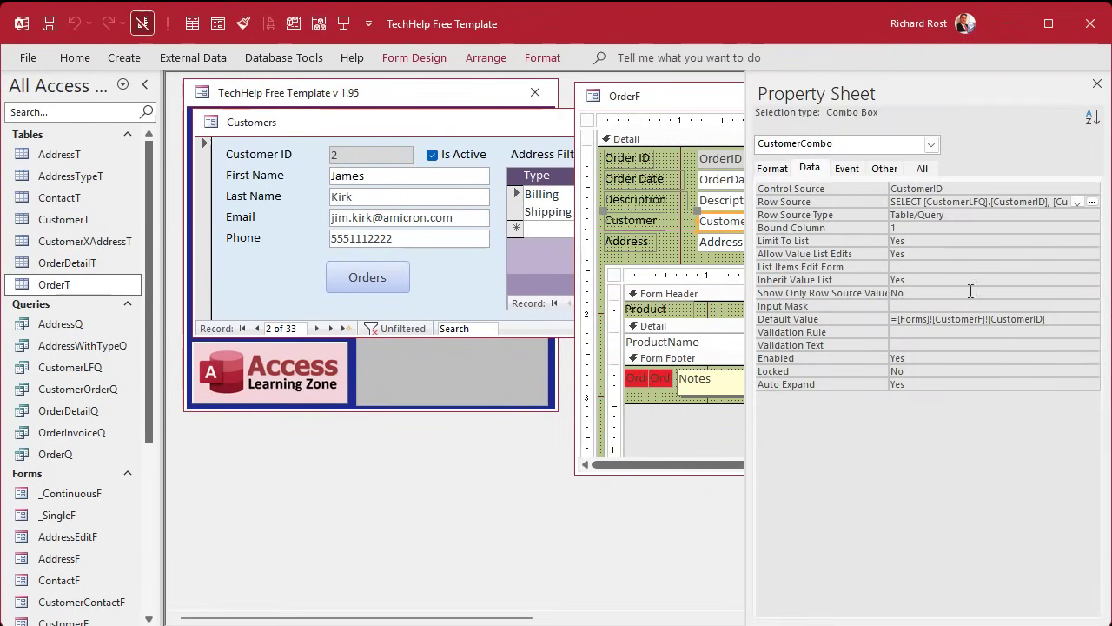
click(848, 169)
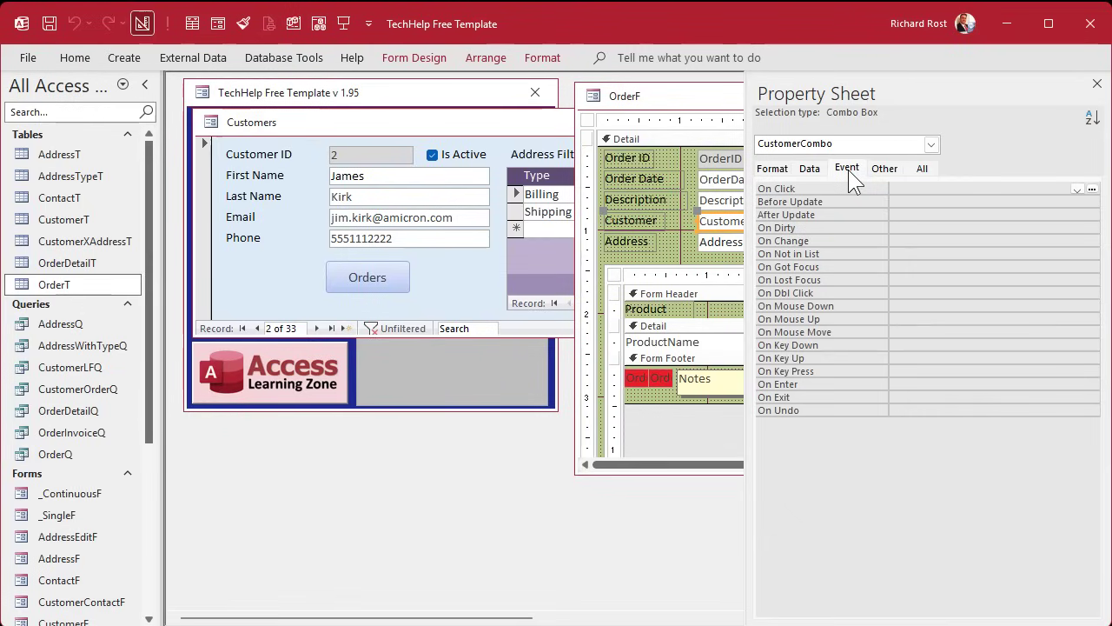
click(940, 215)
click(1091, 215)
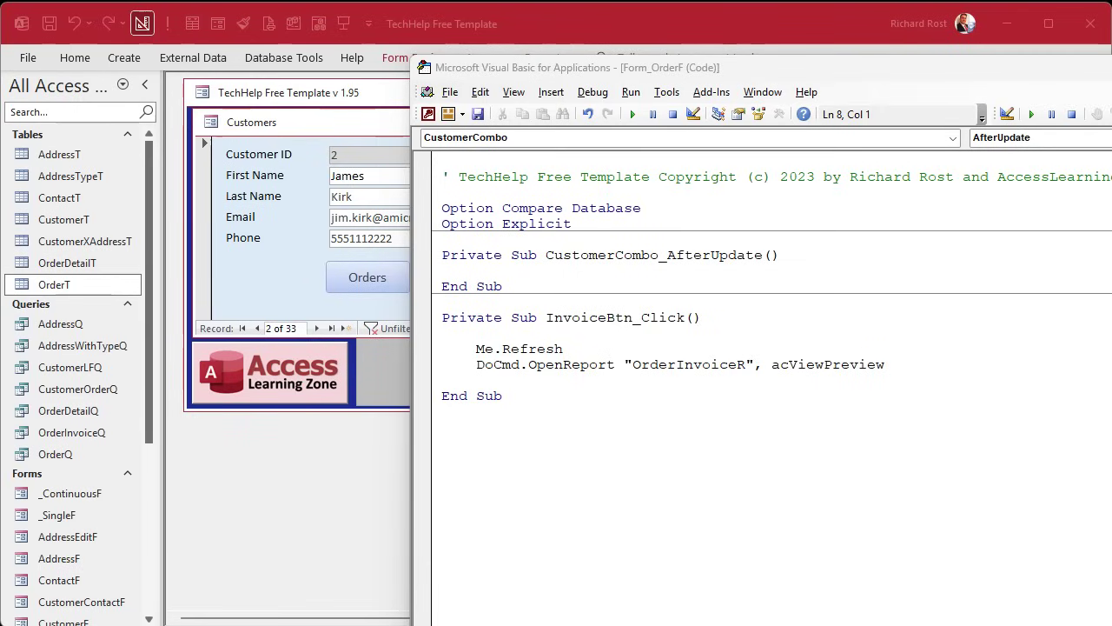
Add an indented AddressCombo.Requery line inside CustomerCombo_AfterUpdate
click(570, 272)
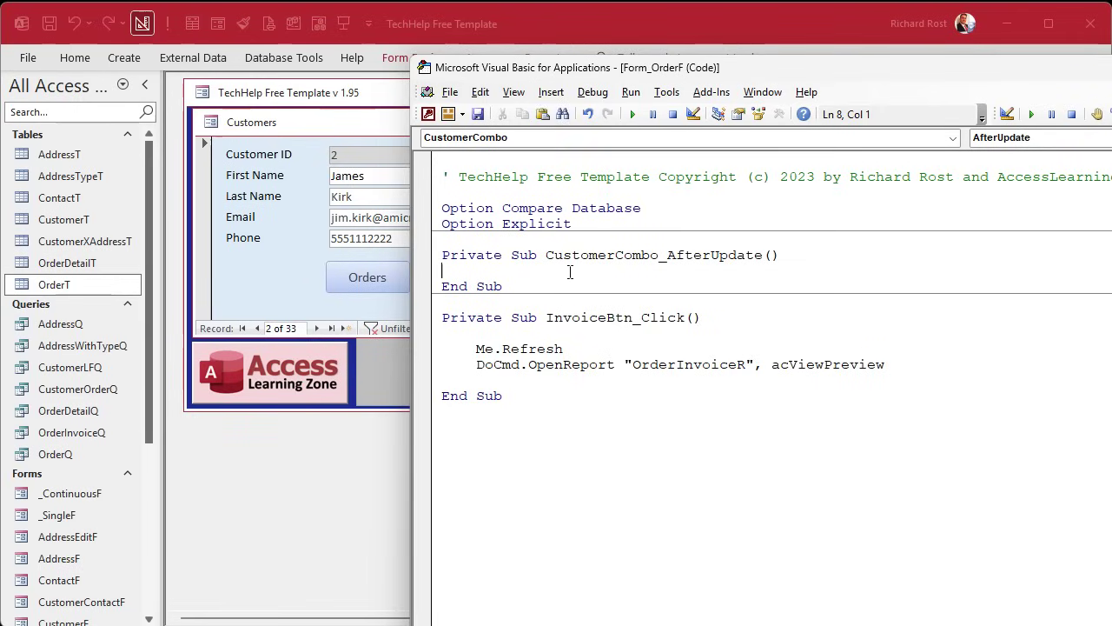
drag(668, 255, 762, 255)
click(591, 272)
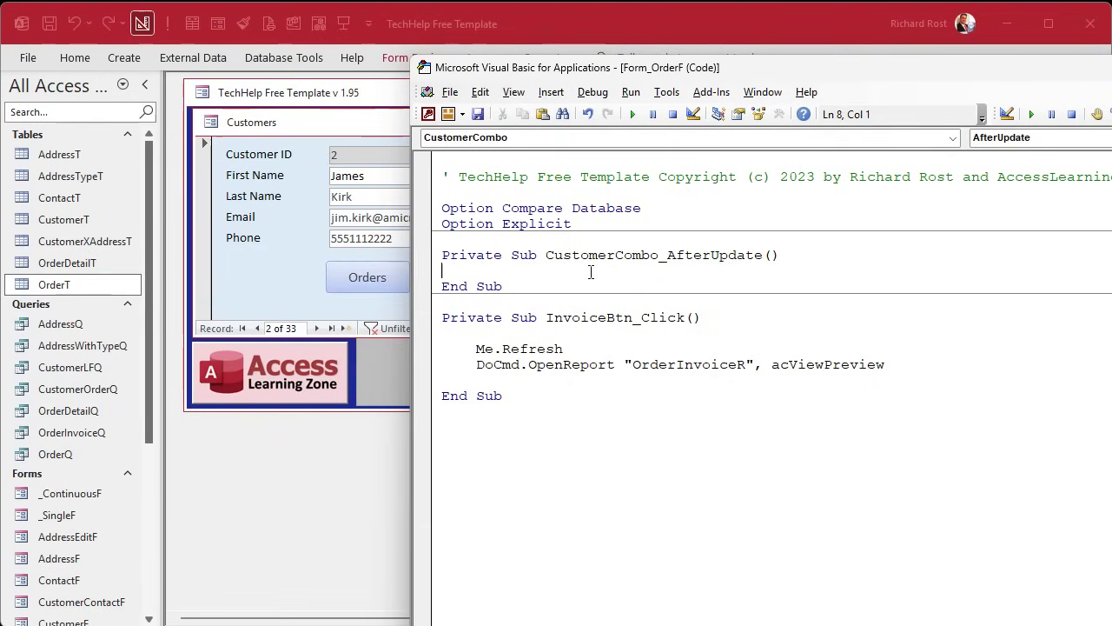
key(Return)
key(Tab)
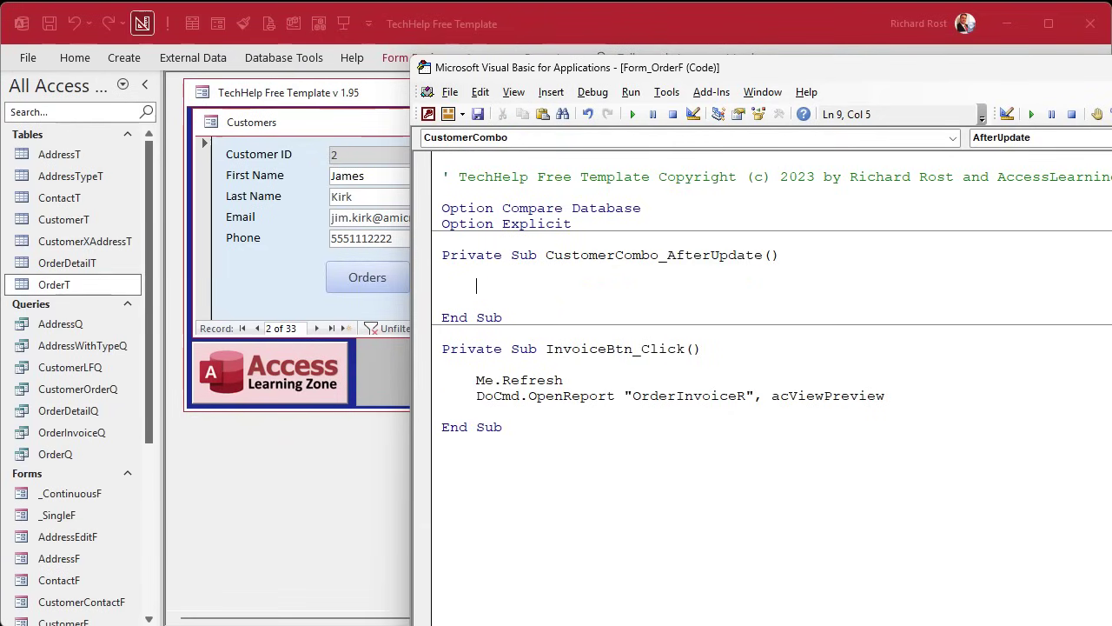
text(addresscombo.Requery)
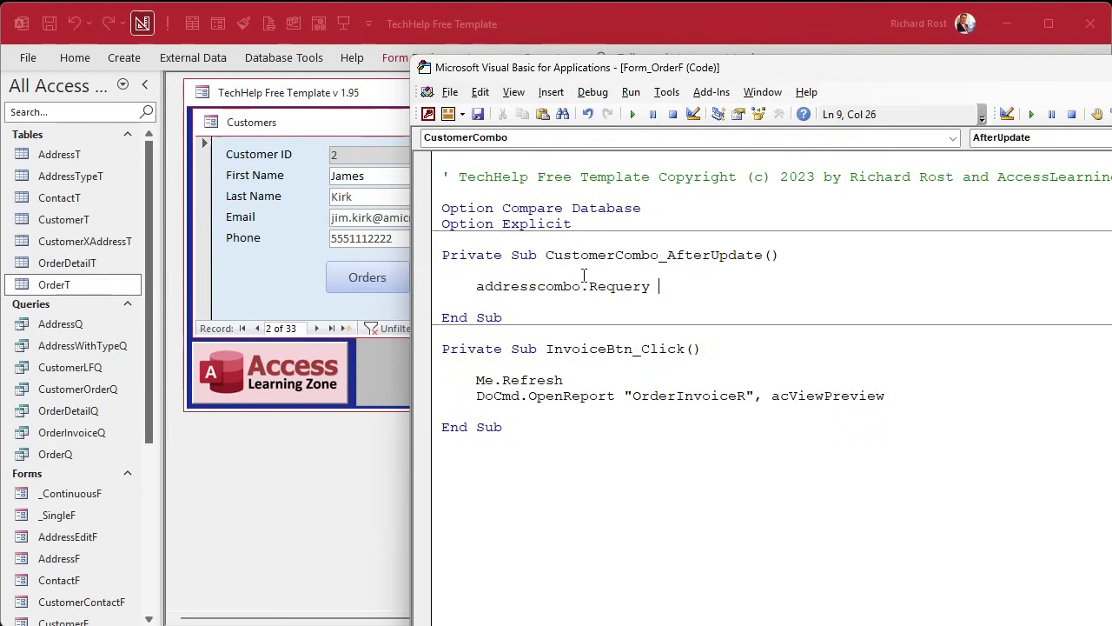
key(Down)
Highlight the CustomerCombo_AfterUpdate name and the Requery method to explain the code
double_click(633, 255)
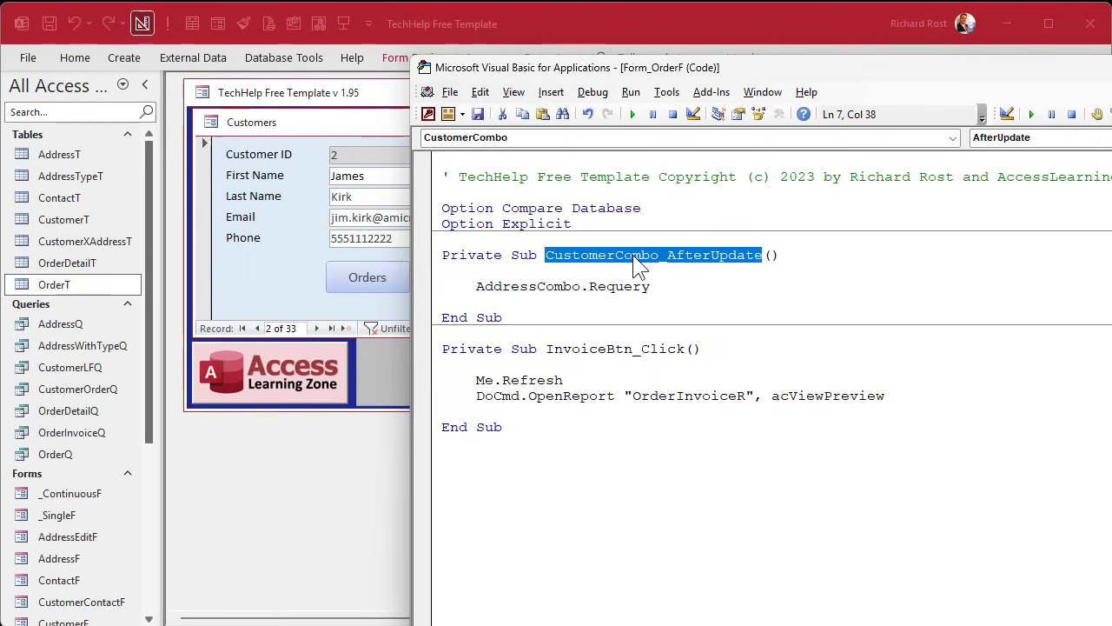
double_click(621, 286)
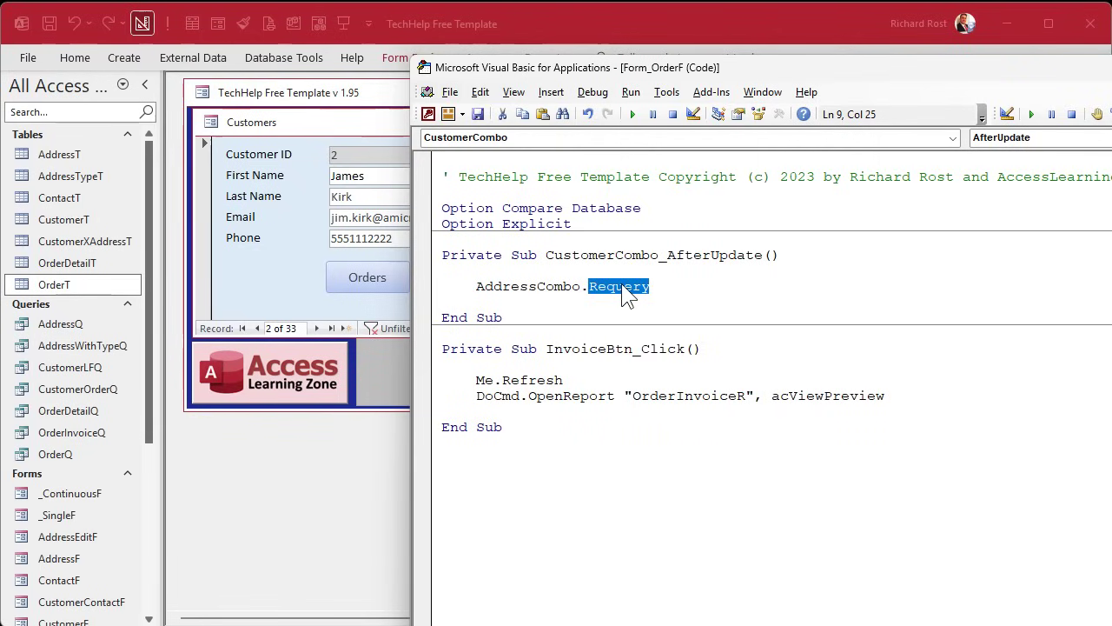
click(695, 285)
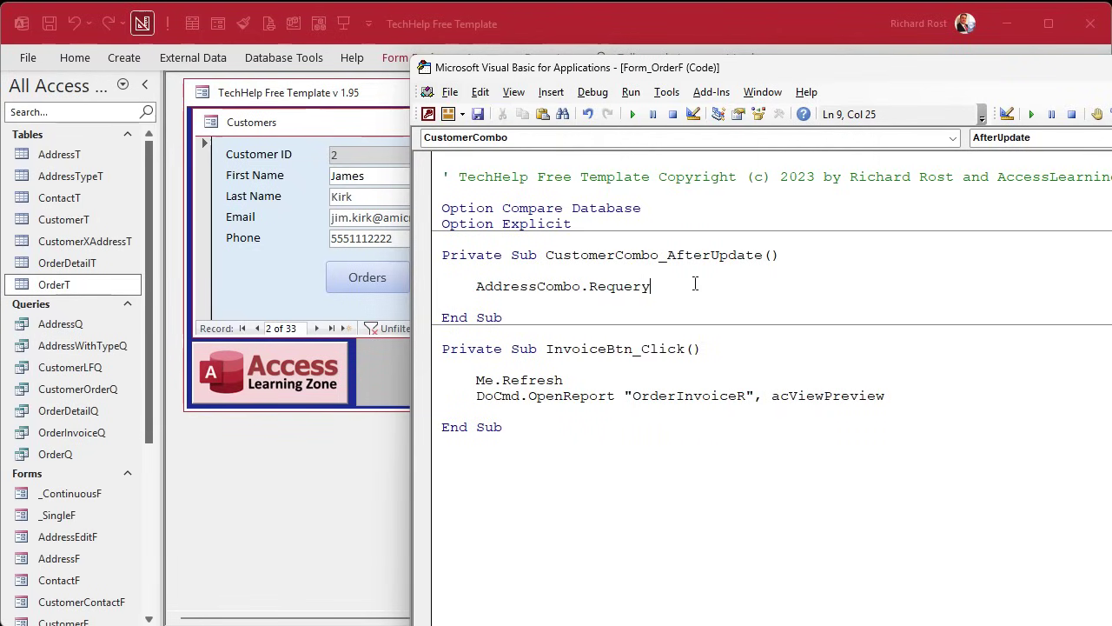
double_click(599, 285)
double_click(601, 255)
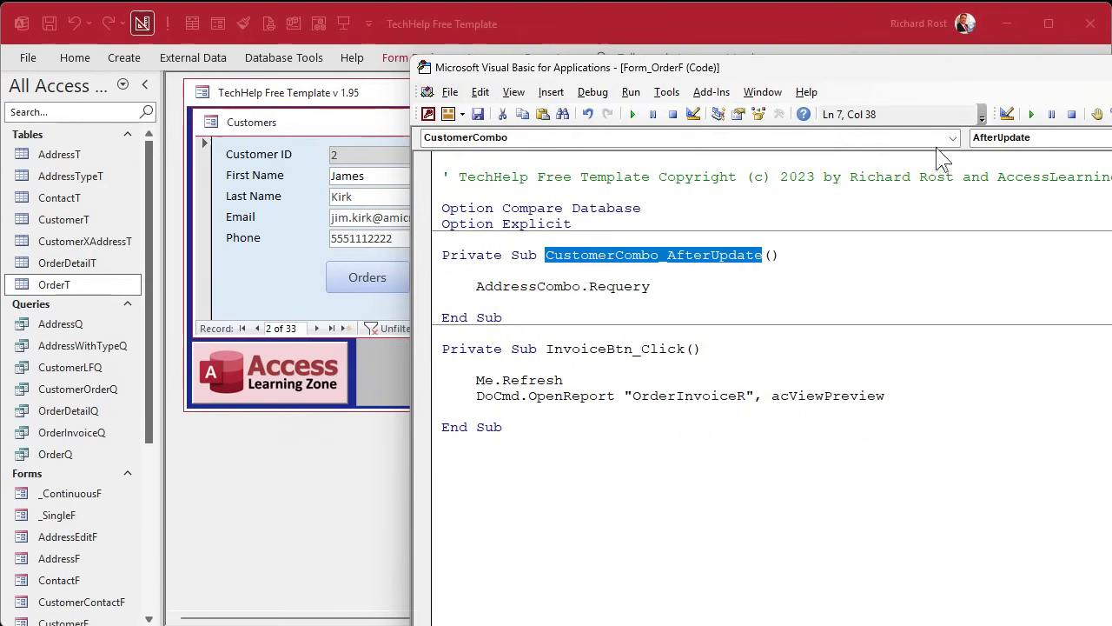
Compile the database code, return to Access and close the property sheet
click(592, 92)
click(601, 107)
key(alt+Tab)
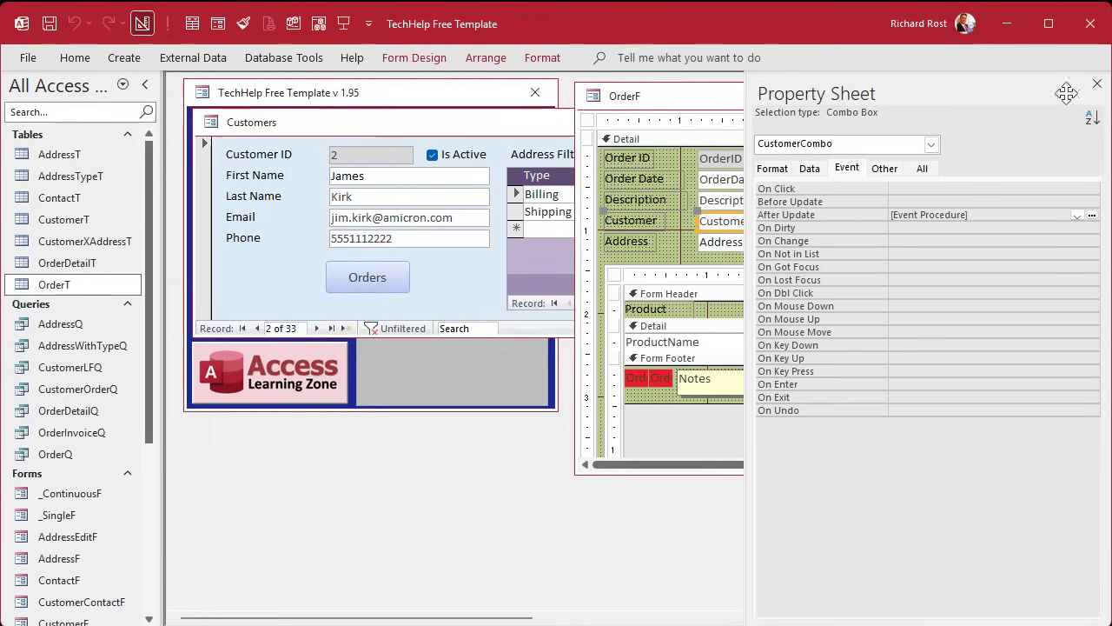
click(1096, 92)
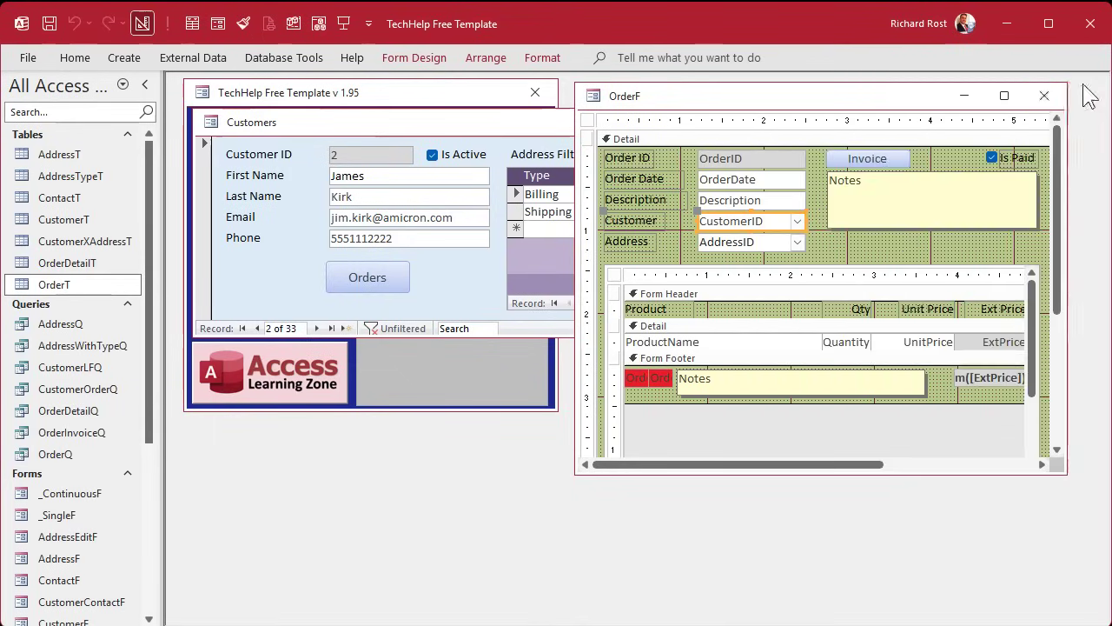
Save and close the OrderF design, then reopen Orders and check the current customer's addresses
click(1045, 95)
click(526, 420)
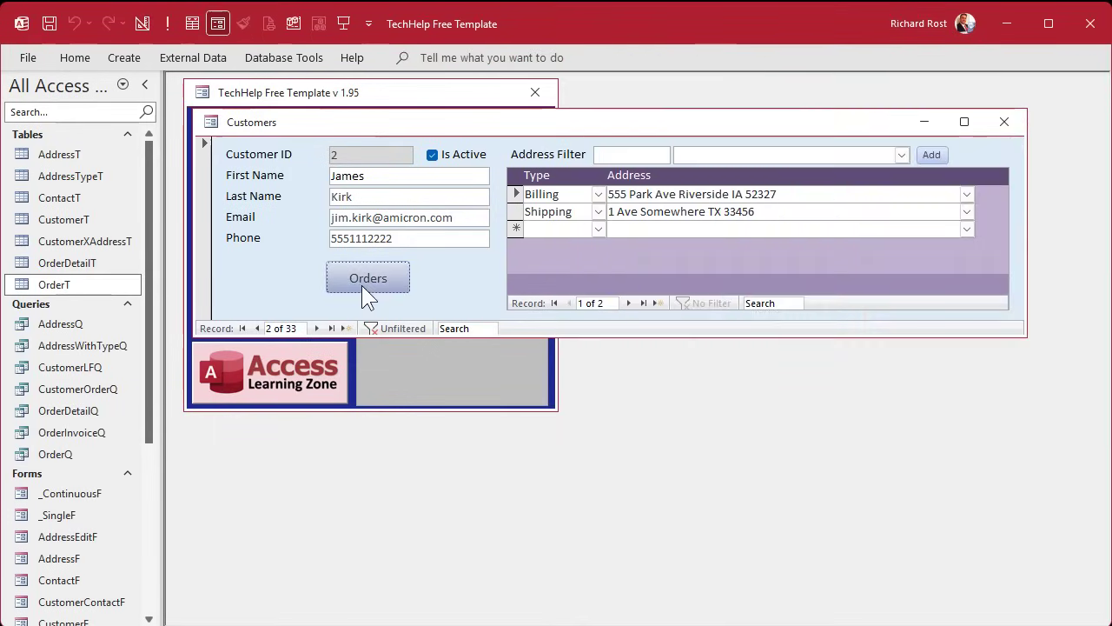
click(359, 285)
click(794, 184)
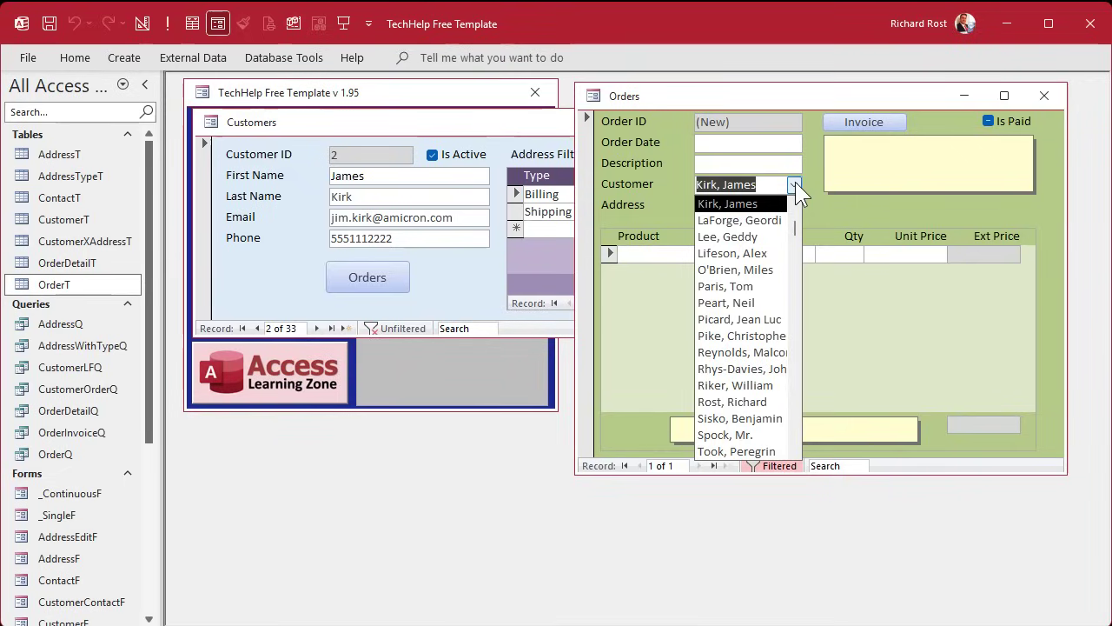
click(795, 184)
click(795, 206)
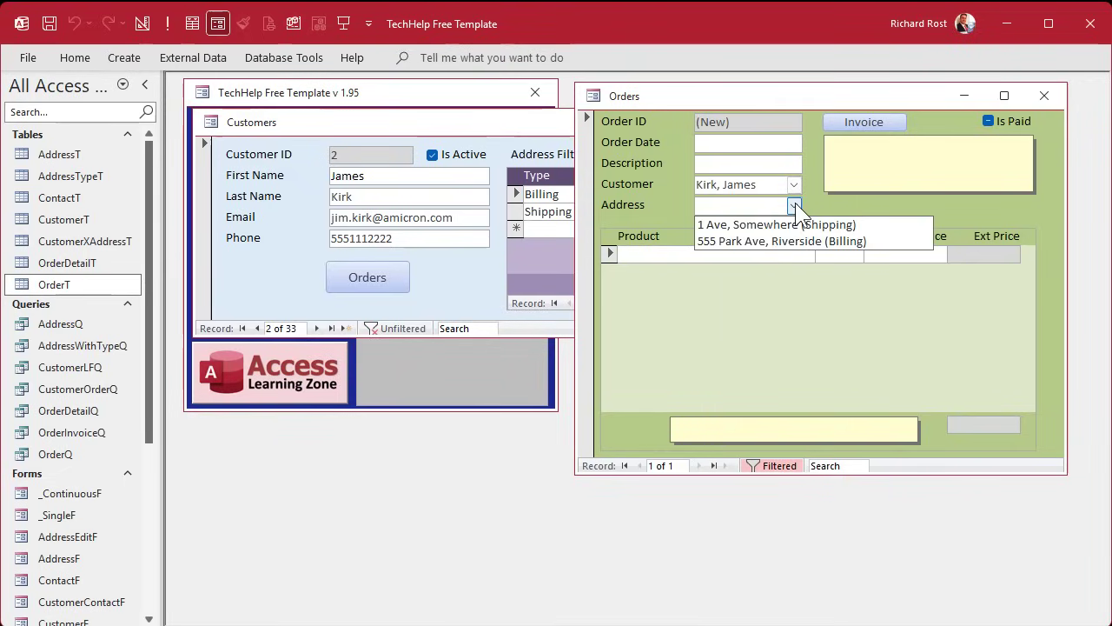
click(795, 205)
Switch the order between two other customers, checking each one's address options, then undo with Escape
click(792, 183)
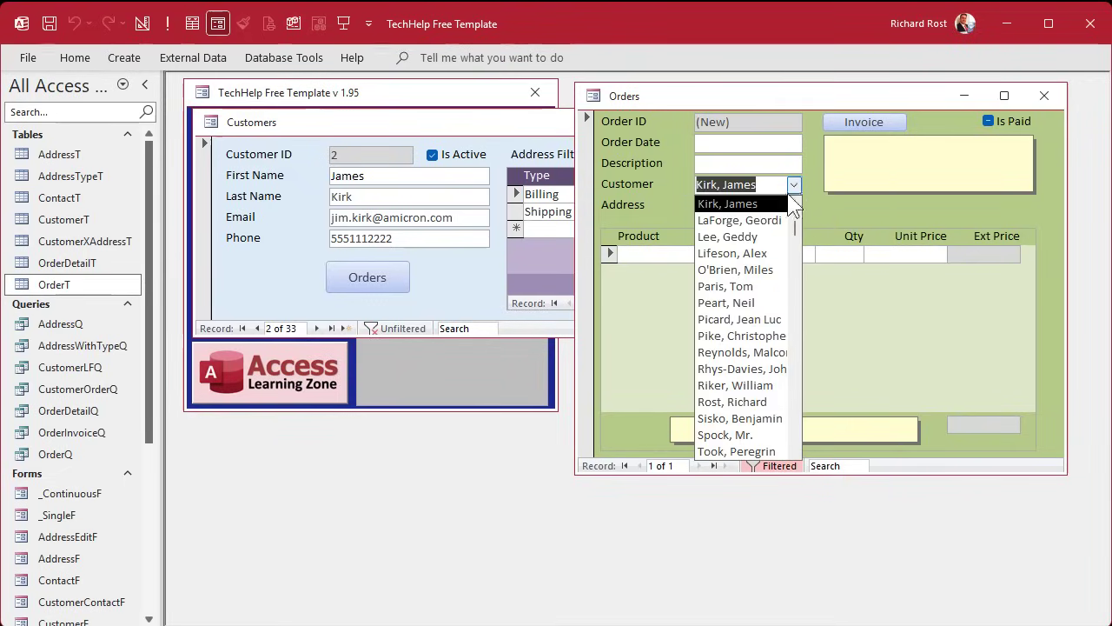
click(752, 239)
click(793, 207)
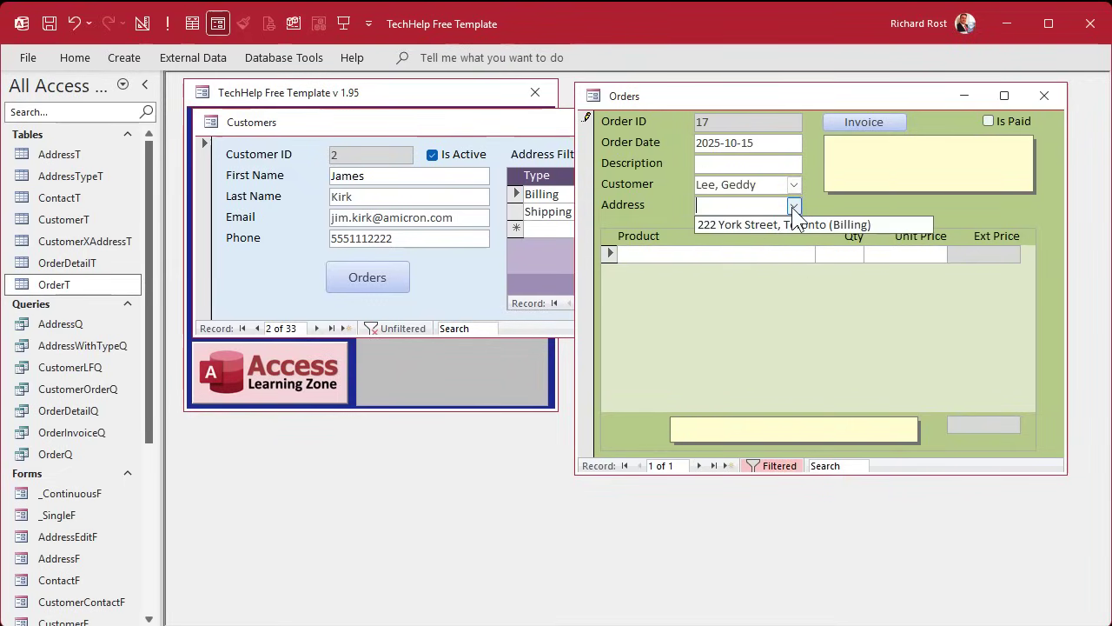
click(793, 191)
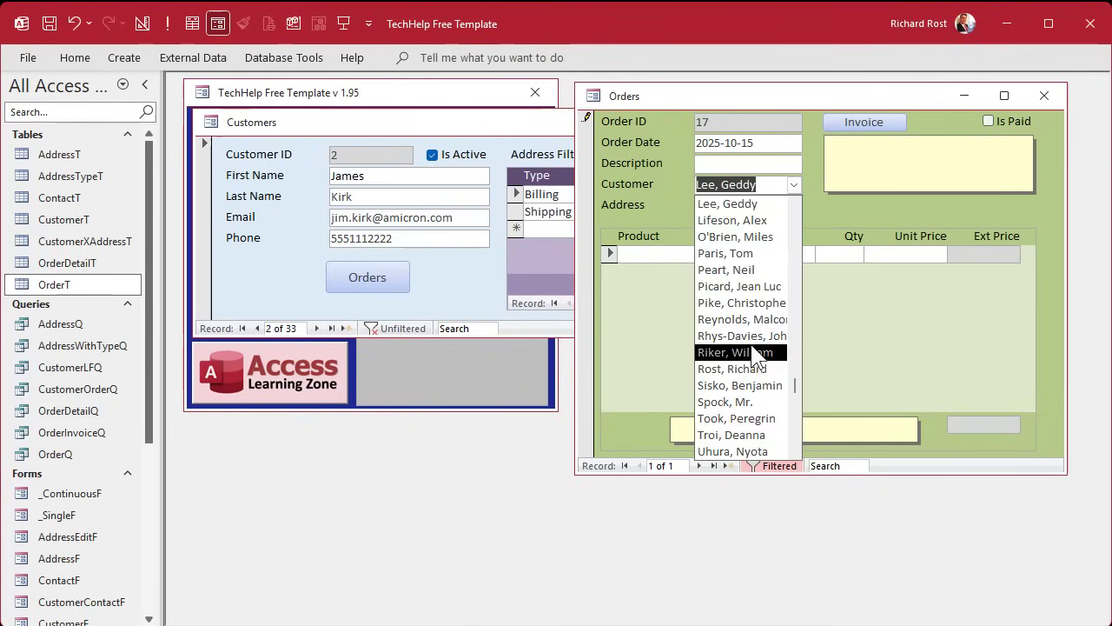
click(745, 351)
click(795, 207)
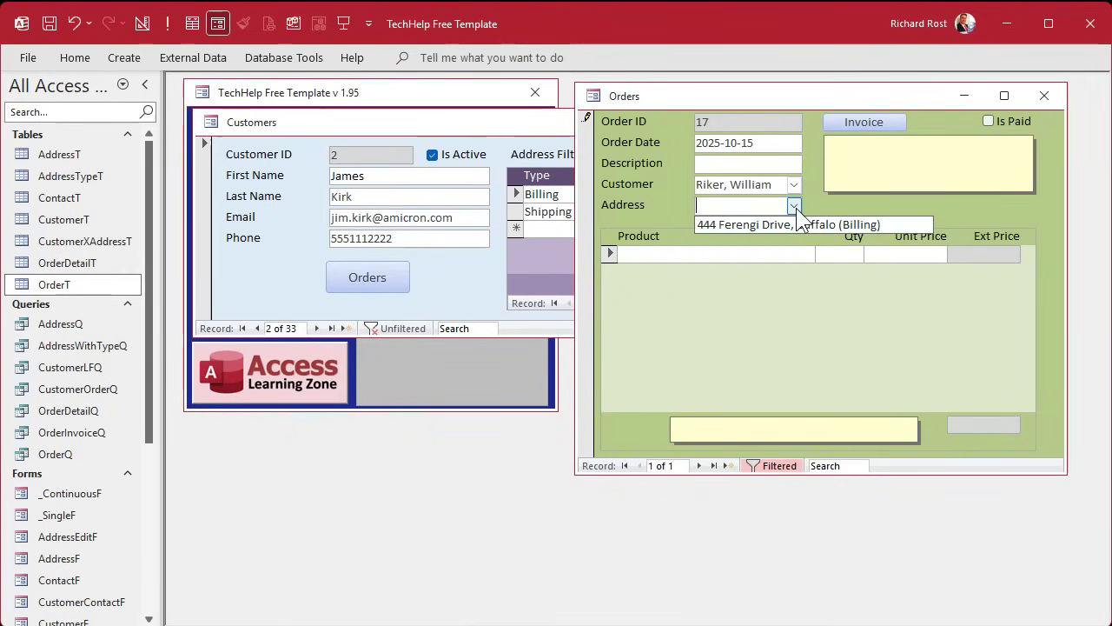
click(795, 206)
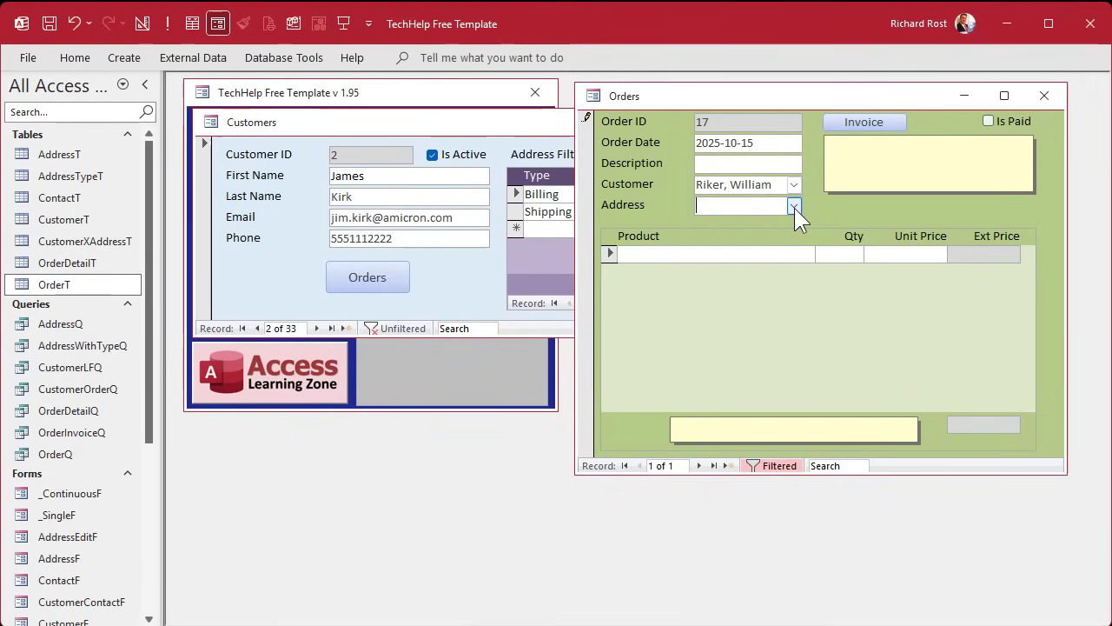
key(Escape)
key(Escape)
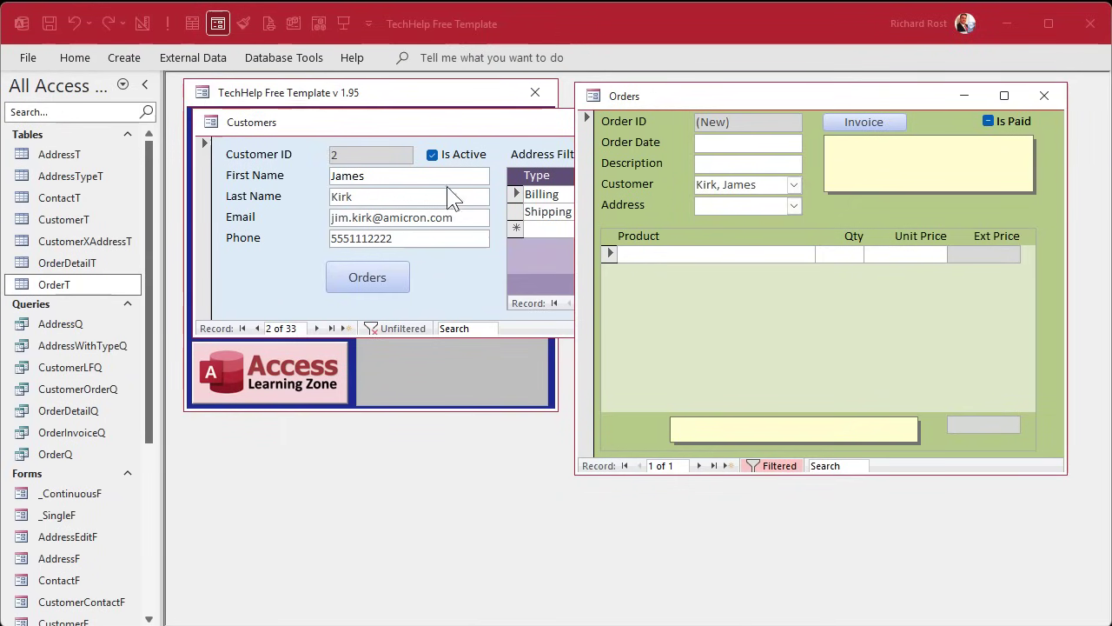
Close Orders, go to the first customer record and open its orders
click(1043, 95)
click(257, 328)
click(368, 284)
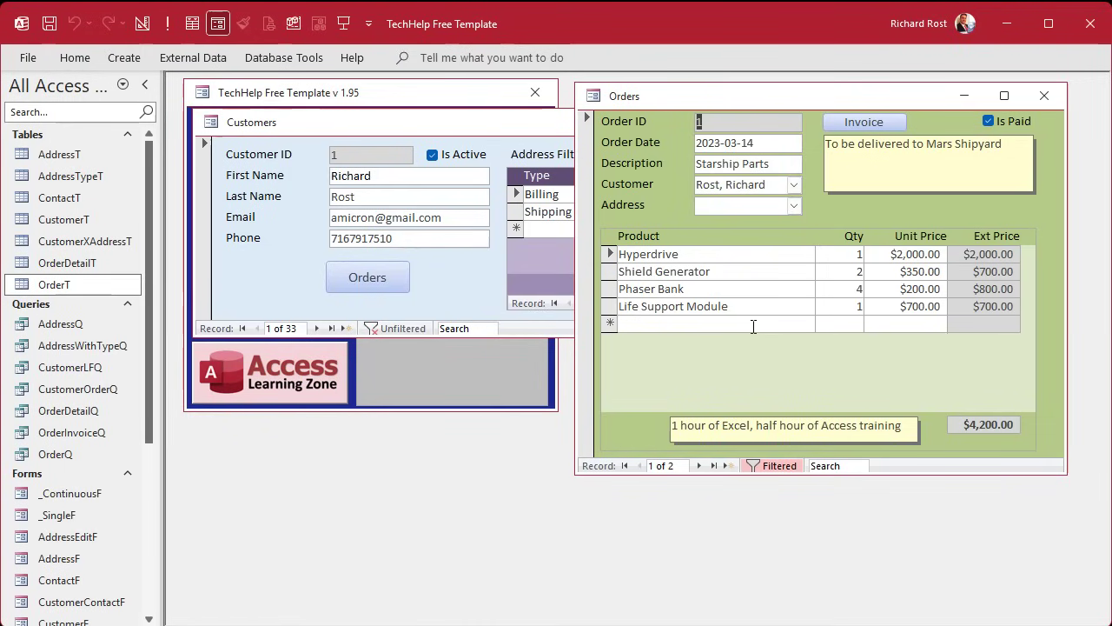
click(868, 122)
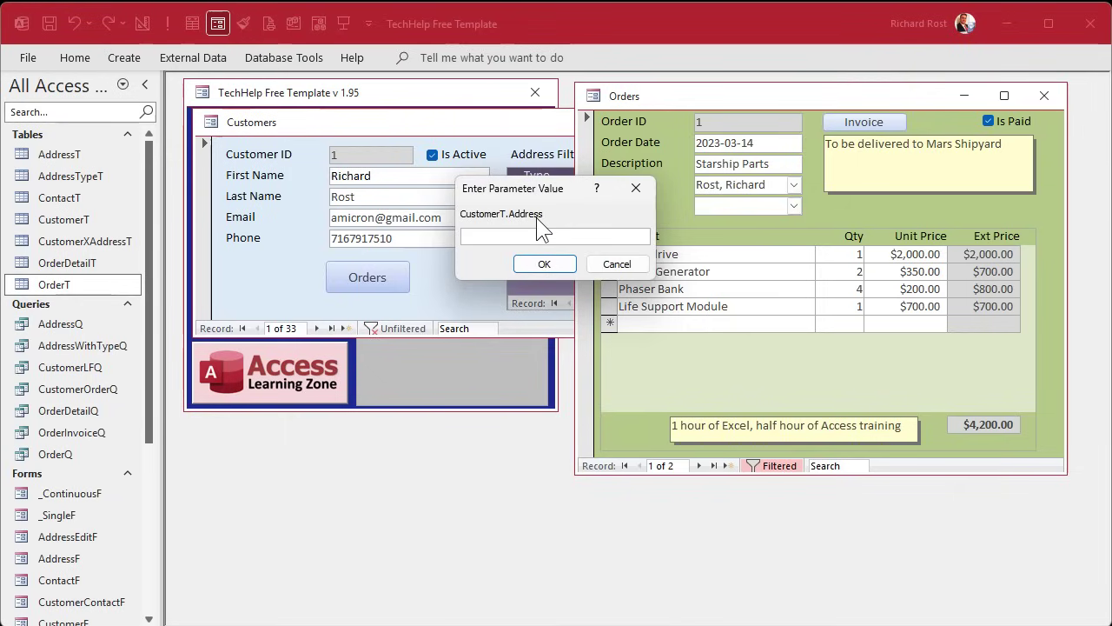
drag(522, 198, 532, 198)
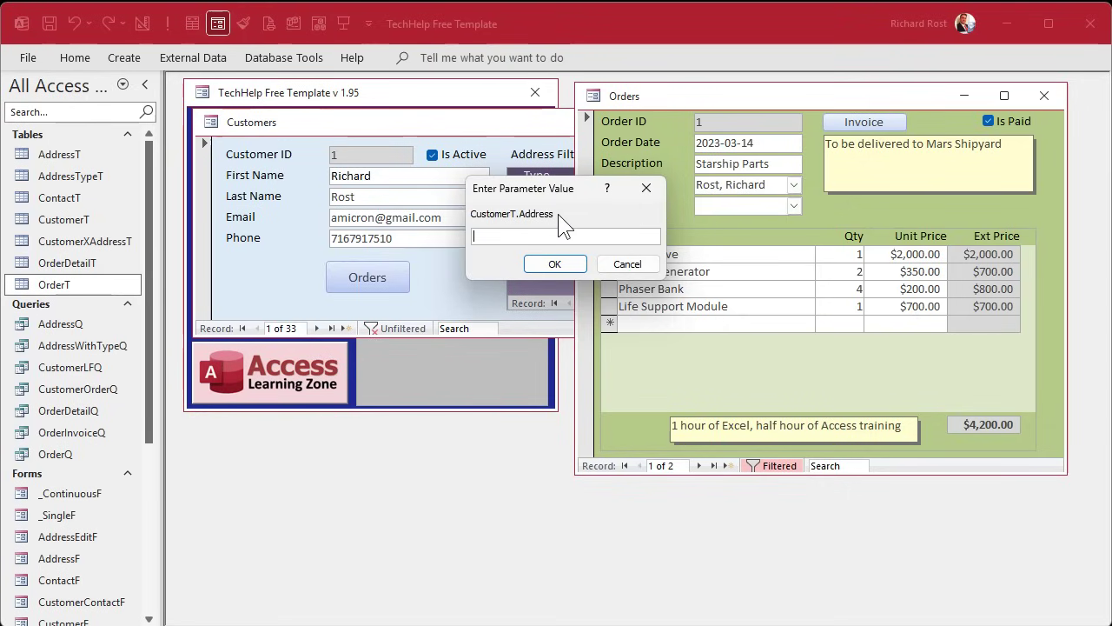
click(626, 264)
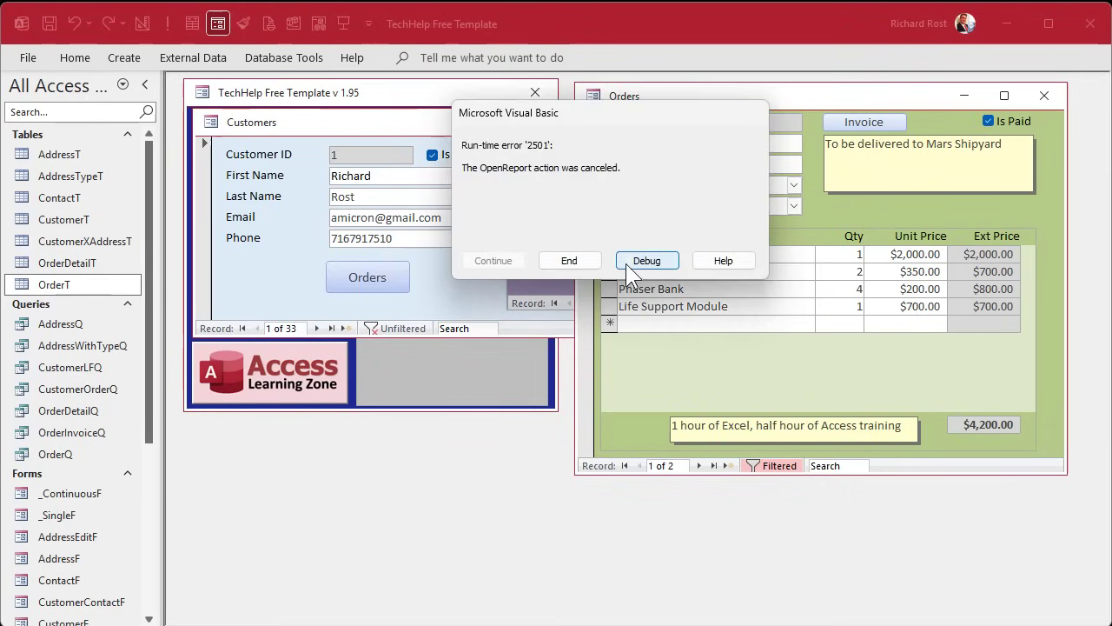
click(582, 261)
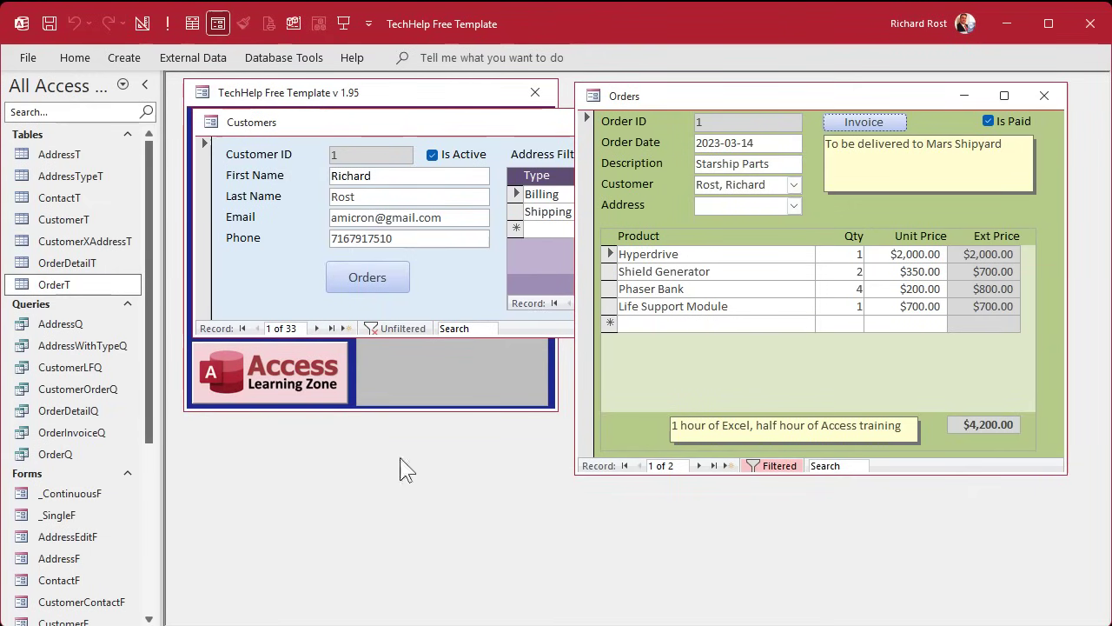
click(83, 434)
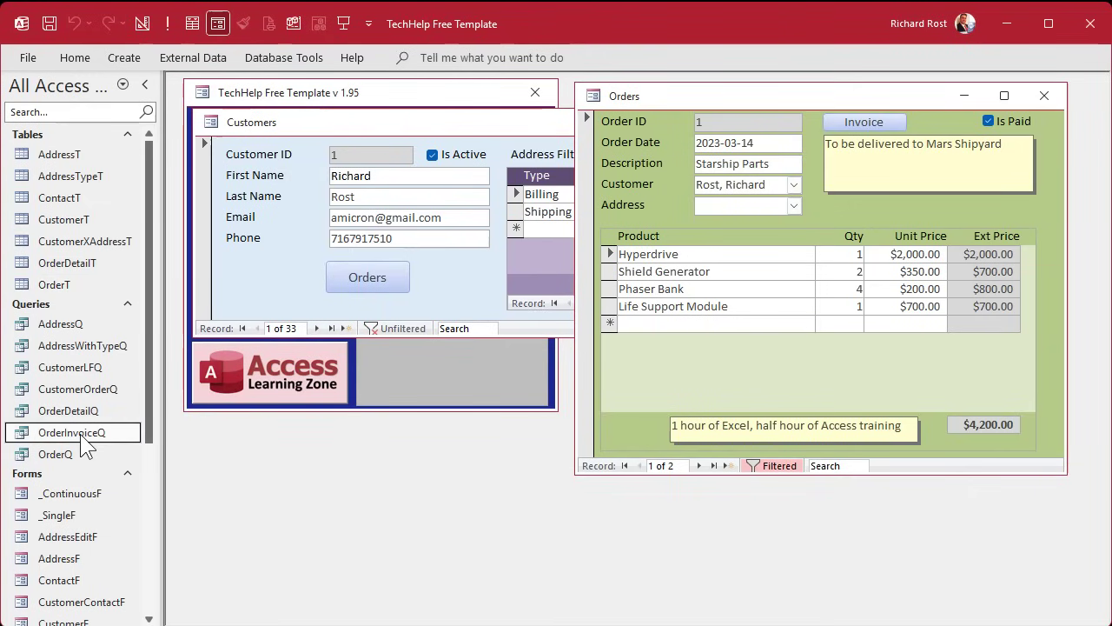
Open OrderInvoiceR in Design View and select its Address, City and Country fields
scroll(83, 441, down, 4)
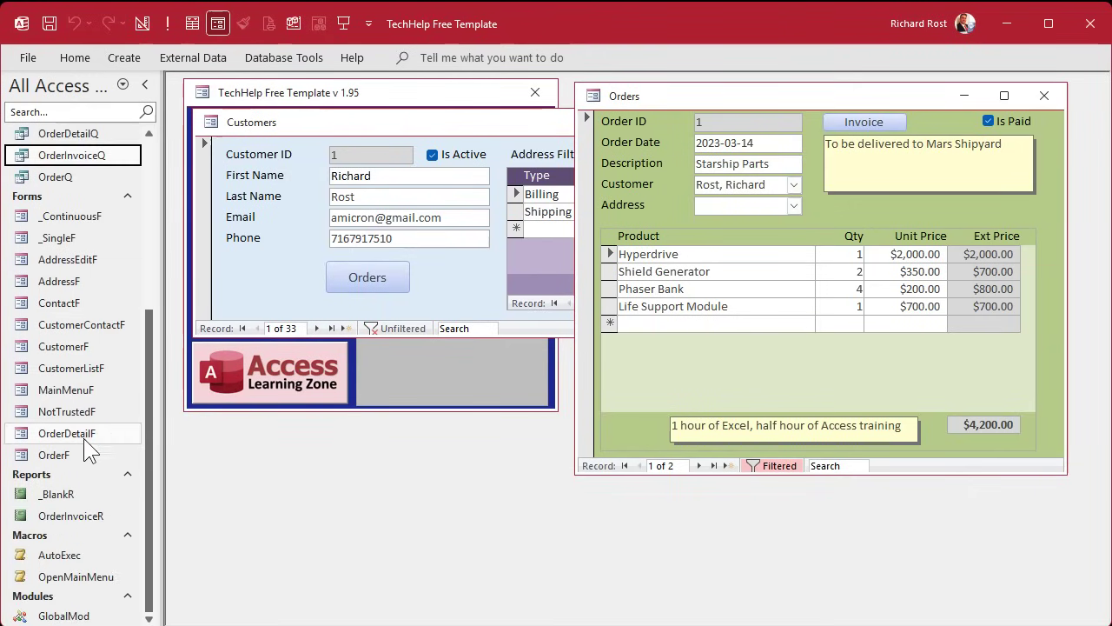
click(73, 516)
right_click(78, 528)
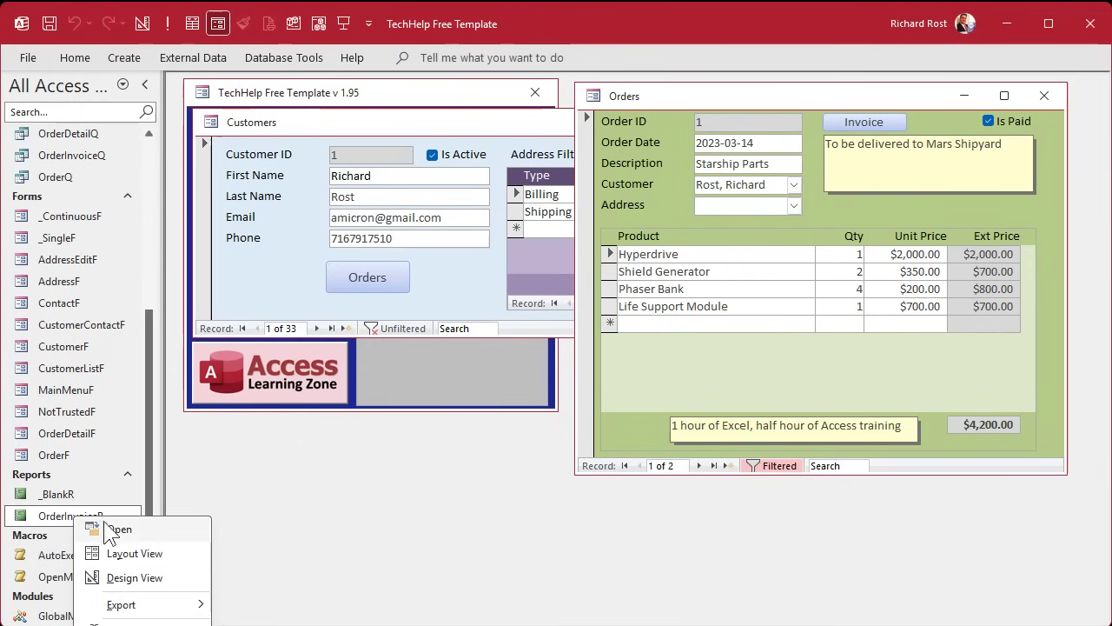
click(121, 577)
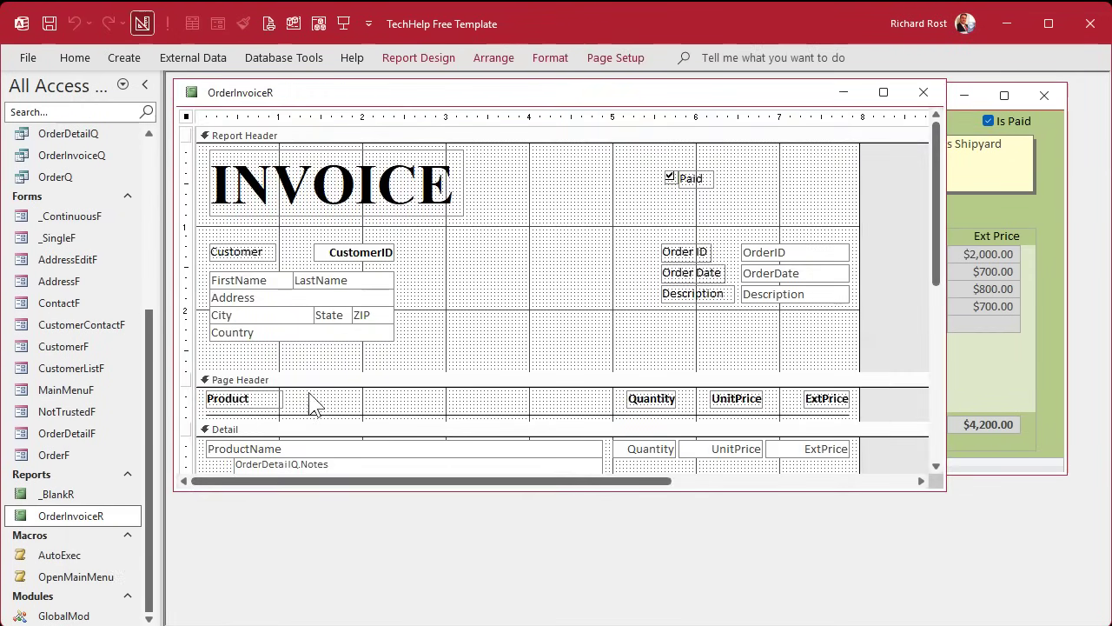
click(261, 299)
click(259, 317)
click(322, 332)
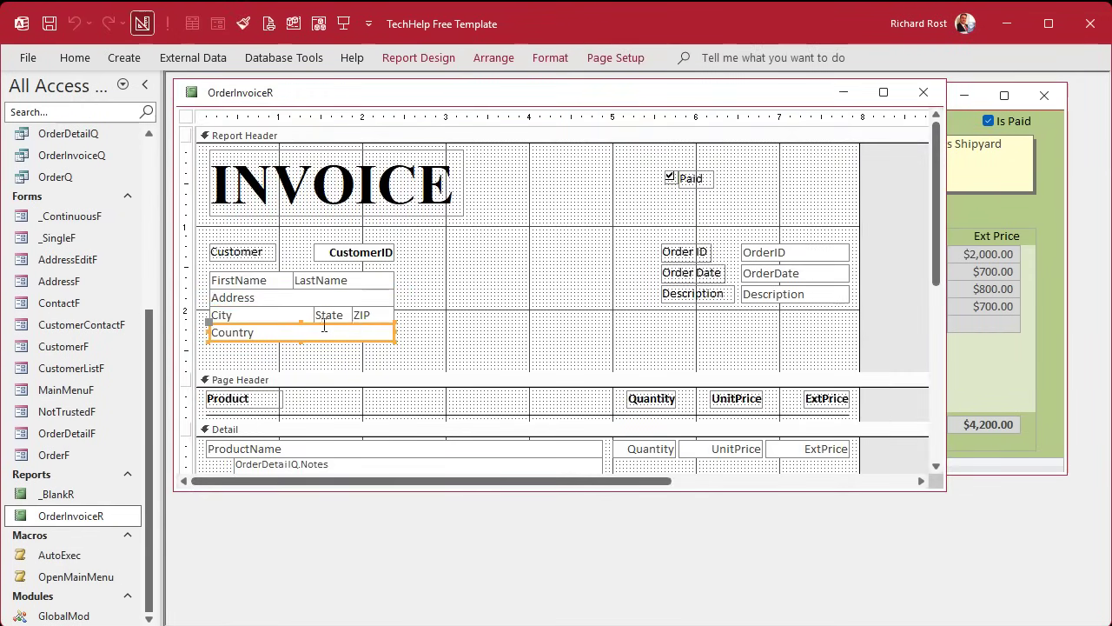
Check that the report's Record Source is OrderInvoiceQ, then close the property sheet and report design
double_click(185, 116)
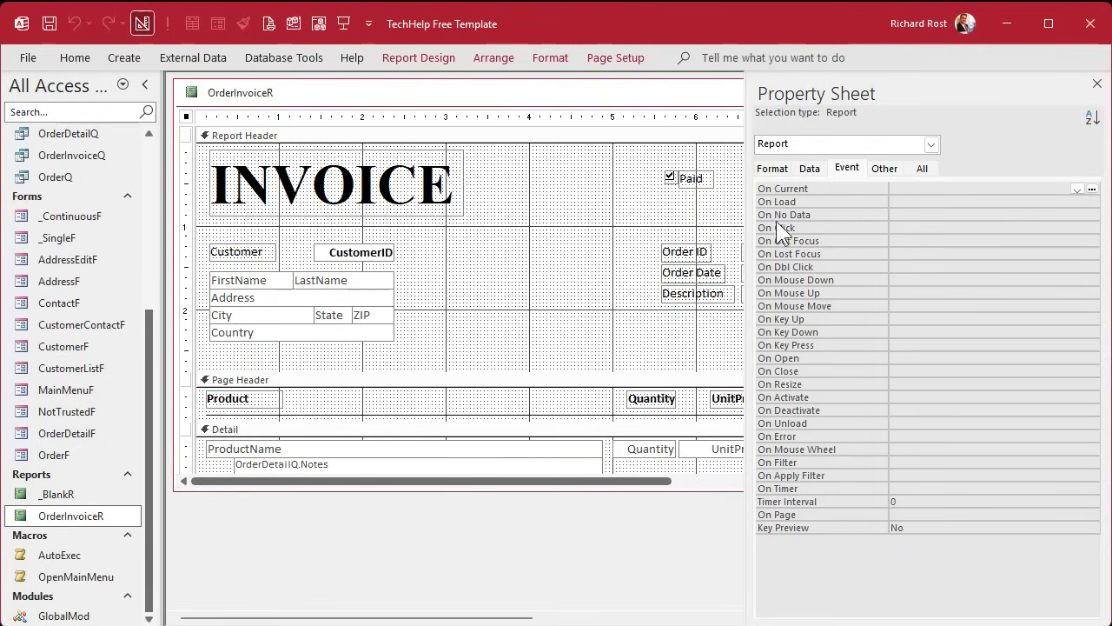
click(809, 167)
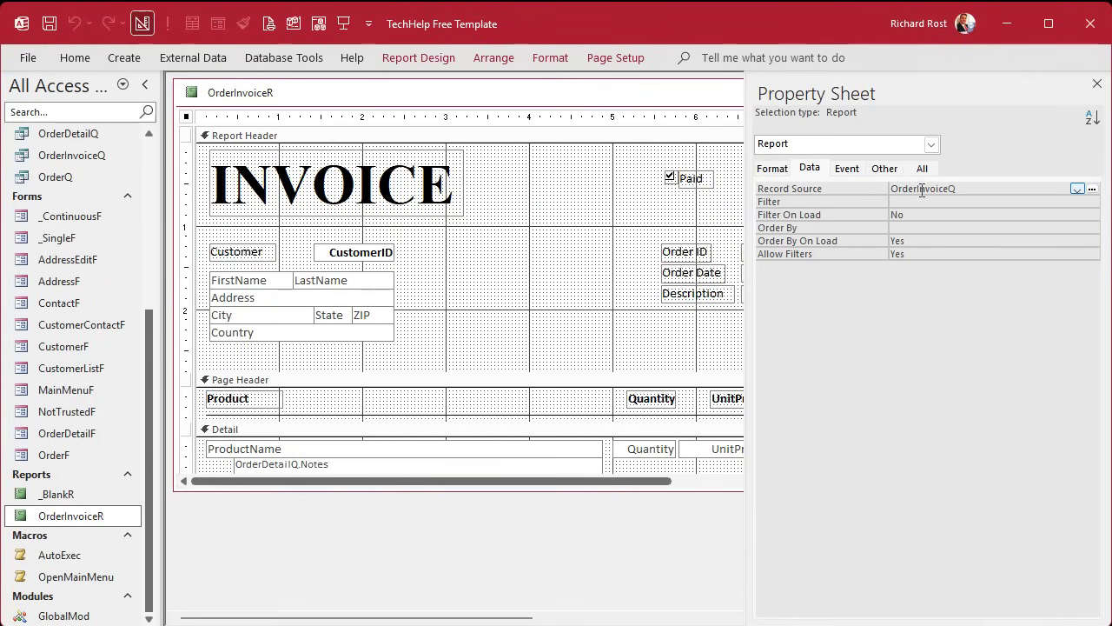
click(966, 190)
click(1096, 86)
click(923, 92)
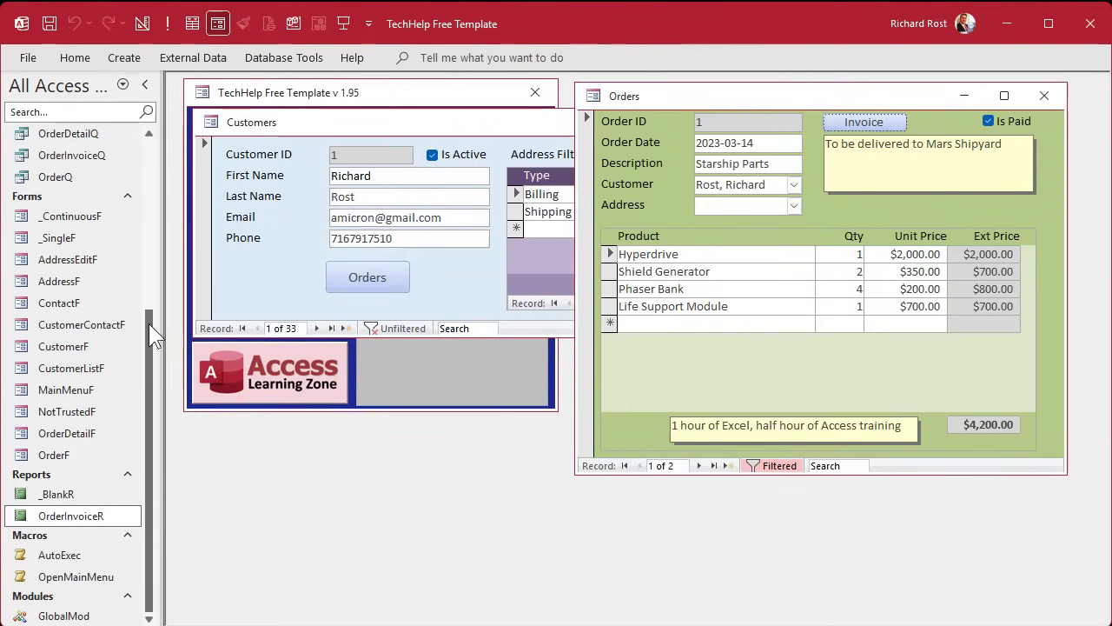
scroll(46, 291, up, 4)
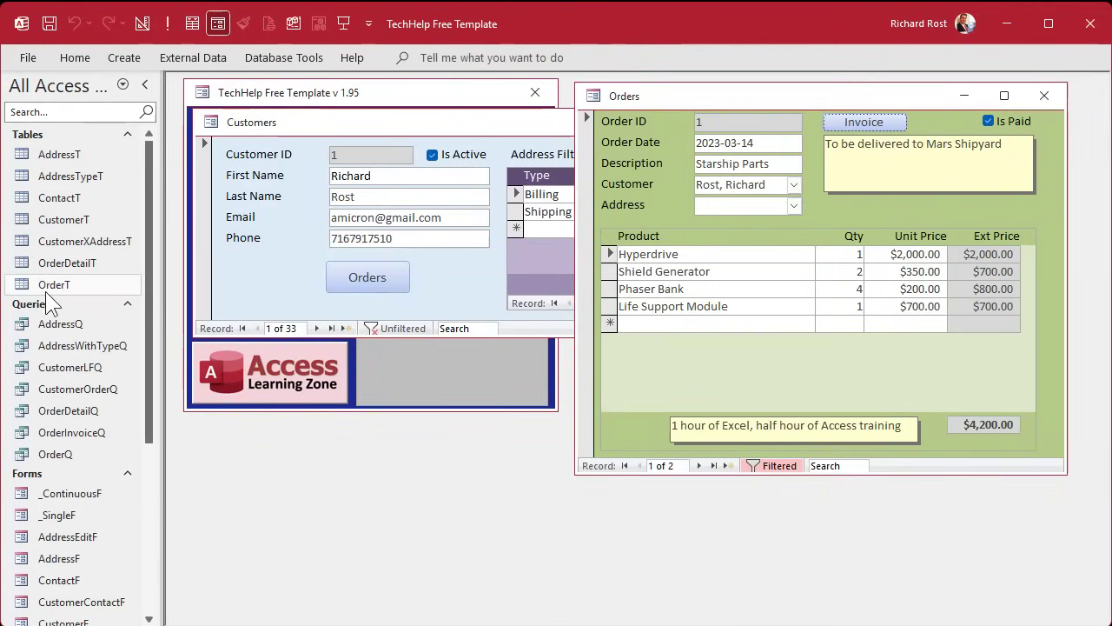
Open OrderInvoiceQ in Design View and widen Expr1 to read its CustomerT address expression
right_click(77, 431)
click(130, 469)
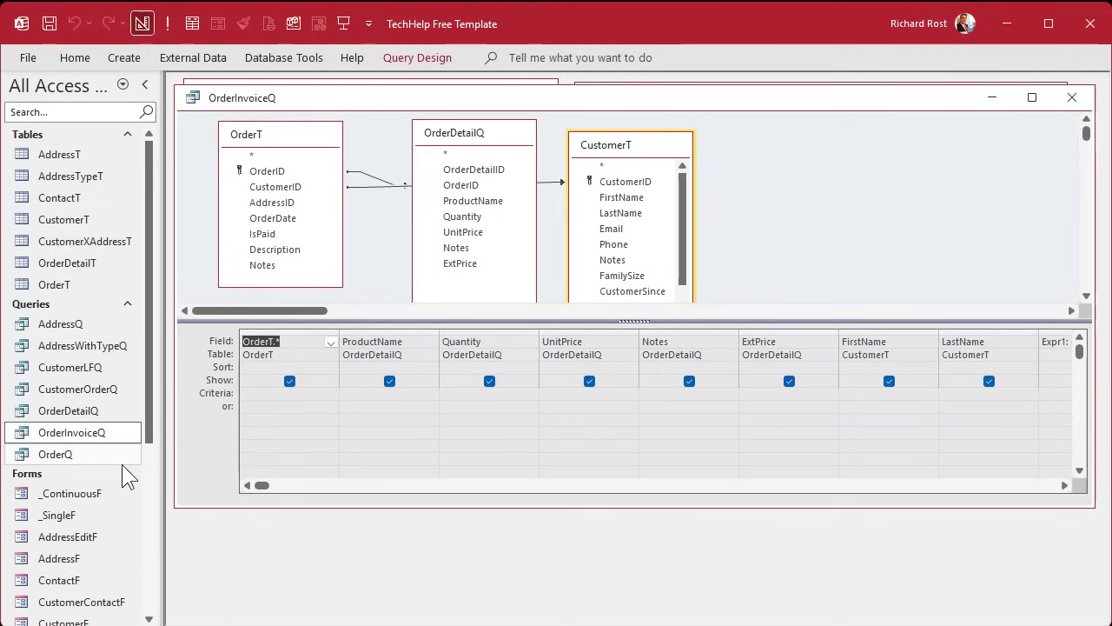
drag(1066, 484, 1065, 484)
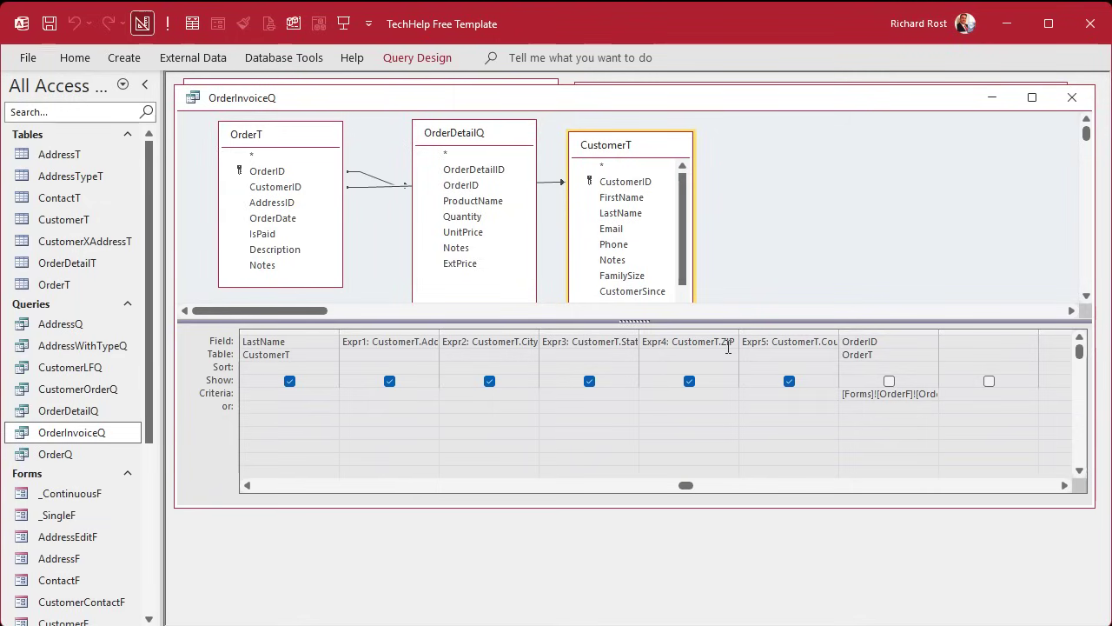
double_click(442, 331)
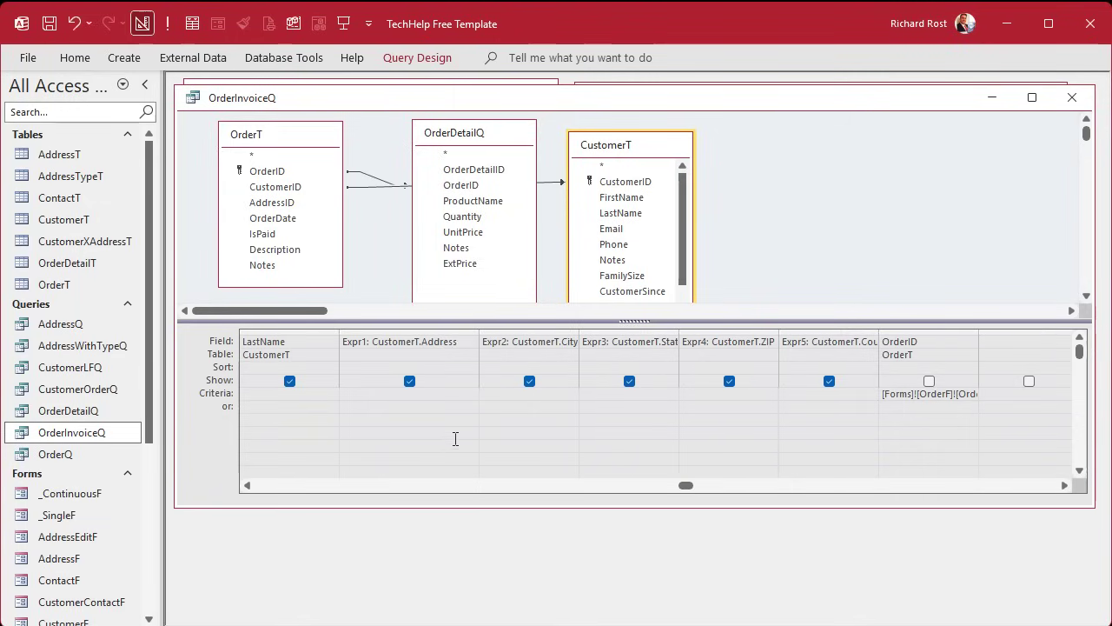
drag(647, 142, 678, 121)
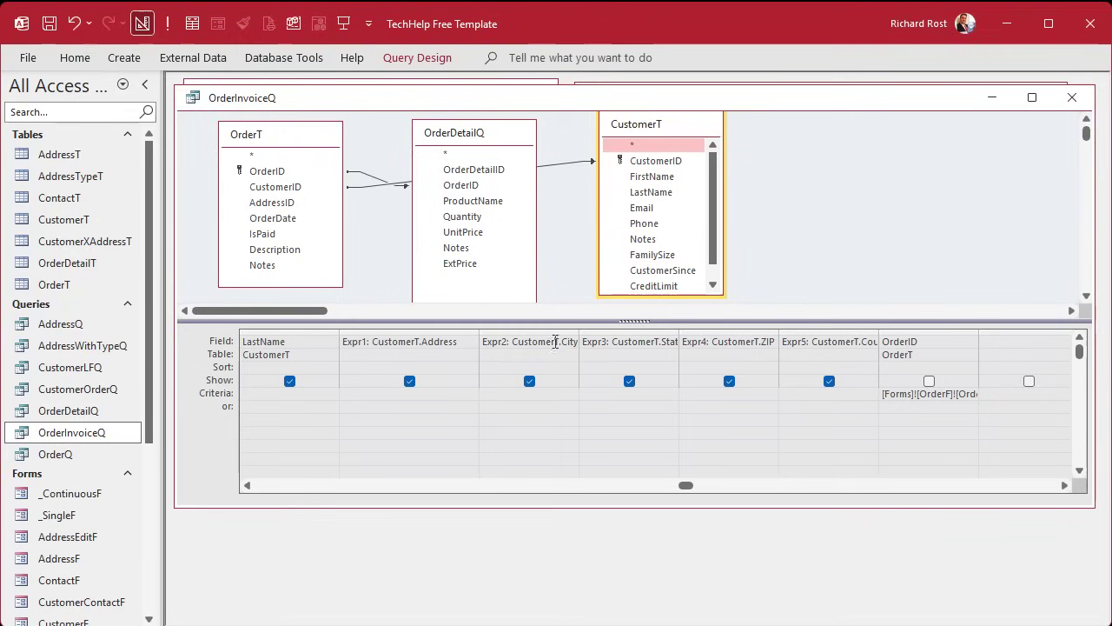
Delete the Expr2–Expr5 columns, then the Expr1 column, from the query grid
drag(546, 331, 808, 319)
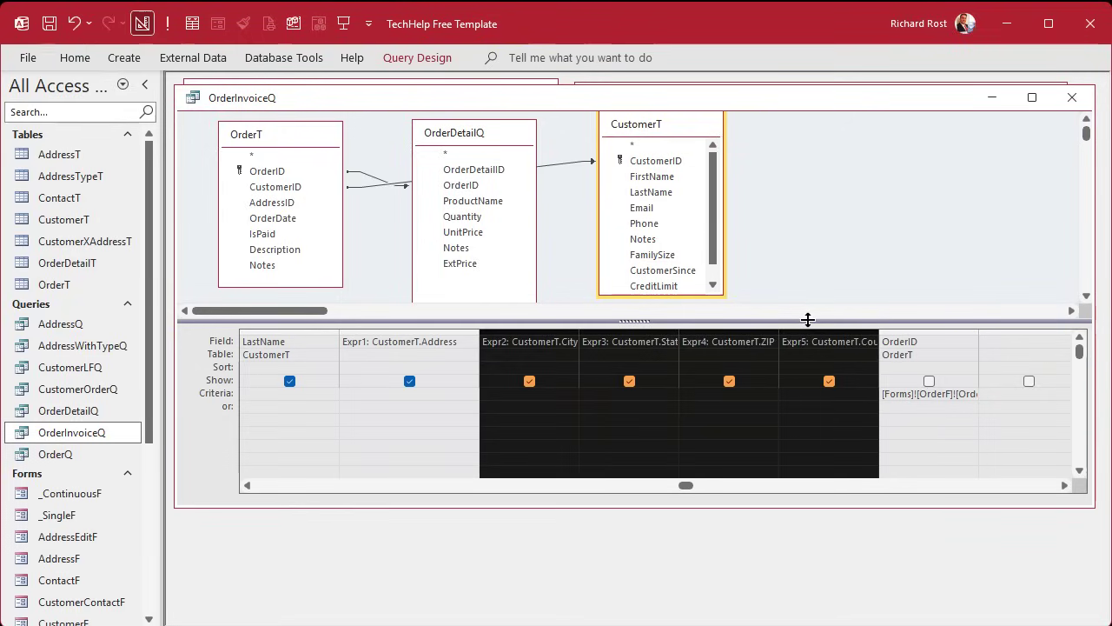
key(Delete)
click(418, 331)
key(Delete)
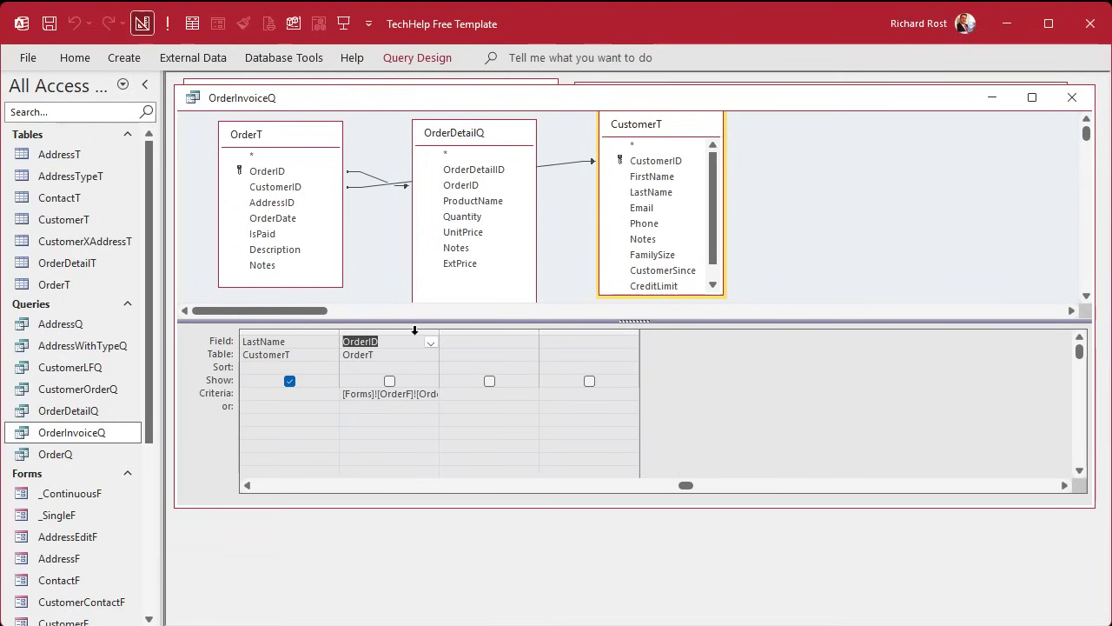
click(113, 154)
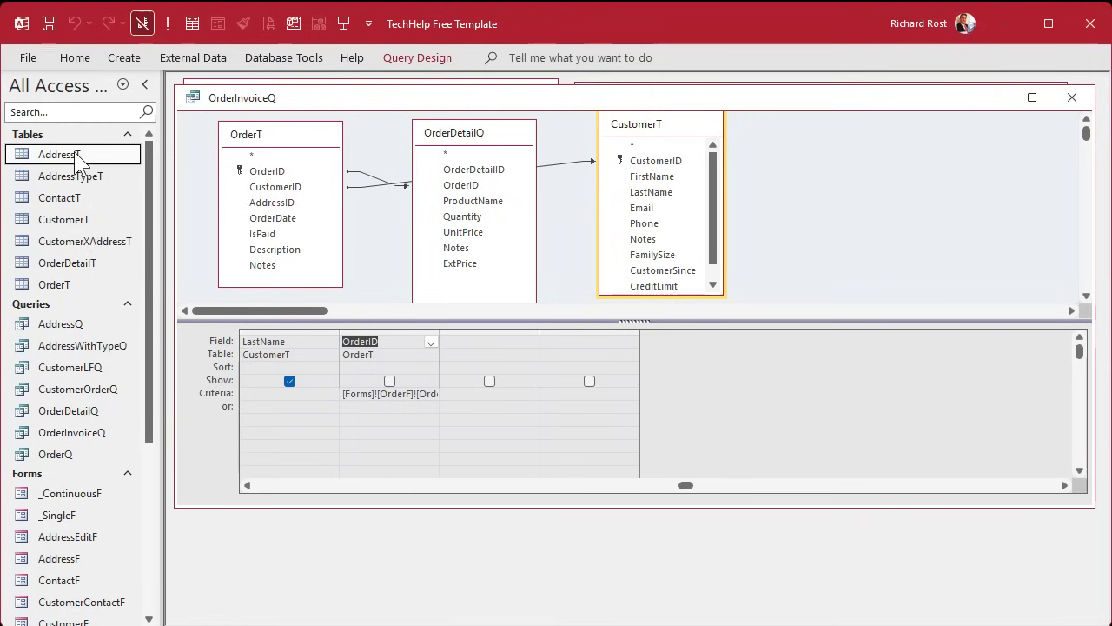
Add AddressT joined to OrderT on AddressID, with join type 2 keeping all orders
click(275, 205)
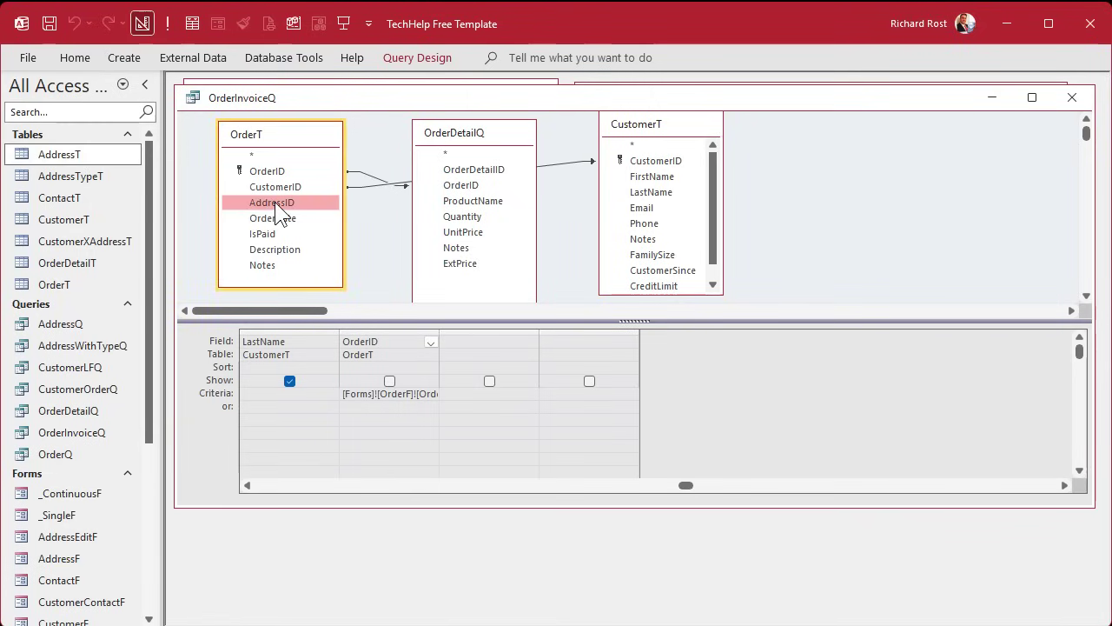
drag(68, 158, 865, 161)
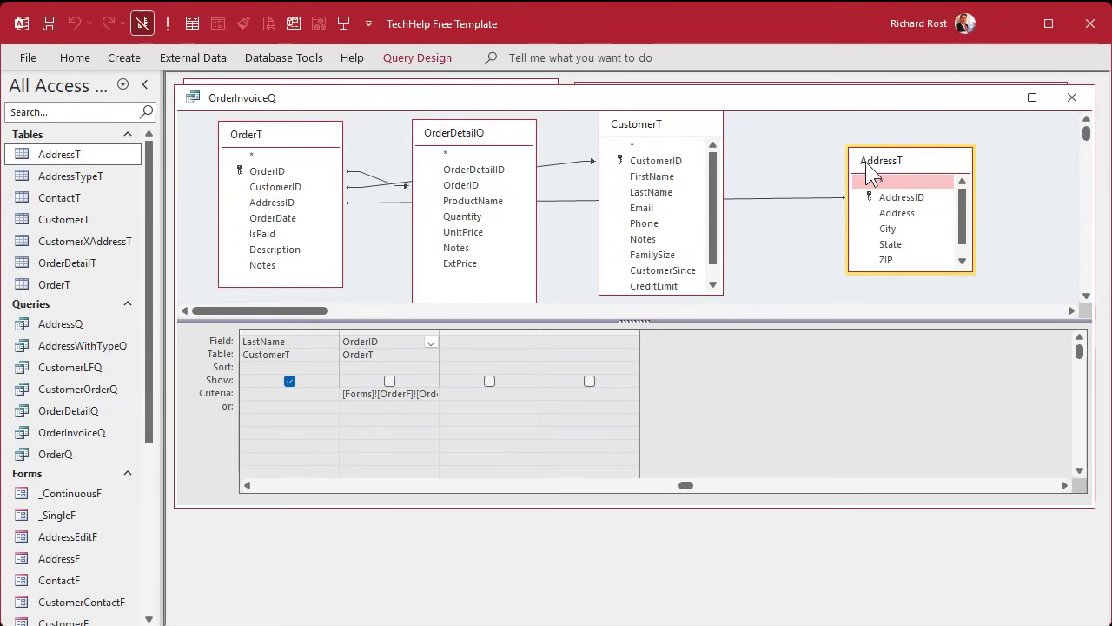
double_click(768, 198)
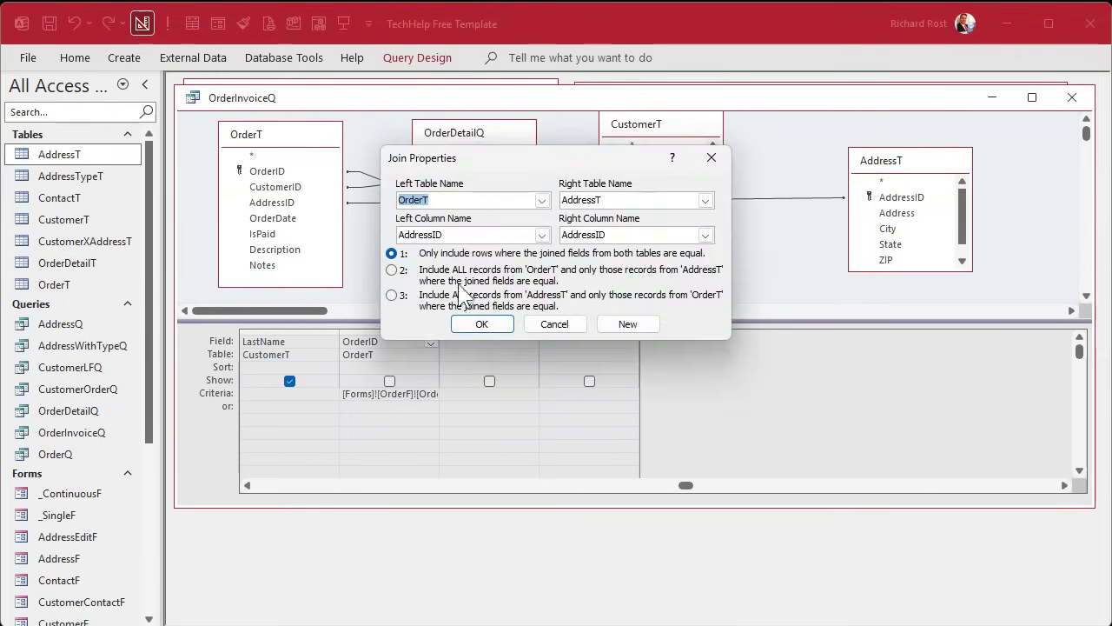
click(401, 274)
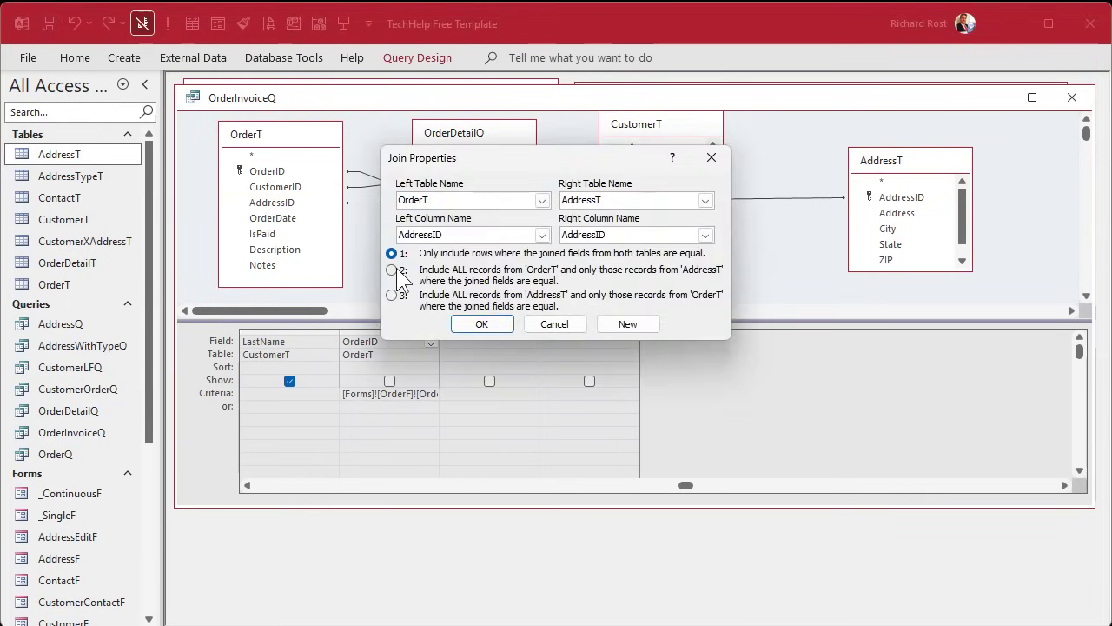
click(482, 324)
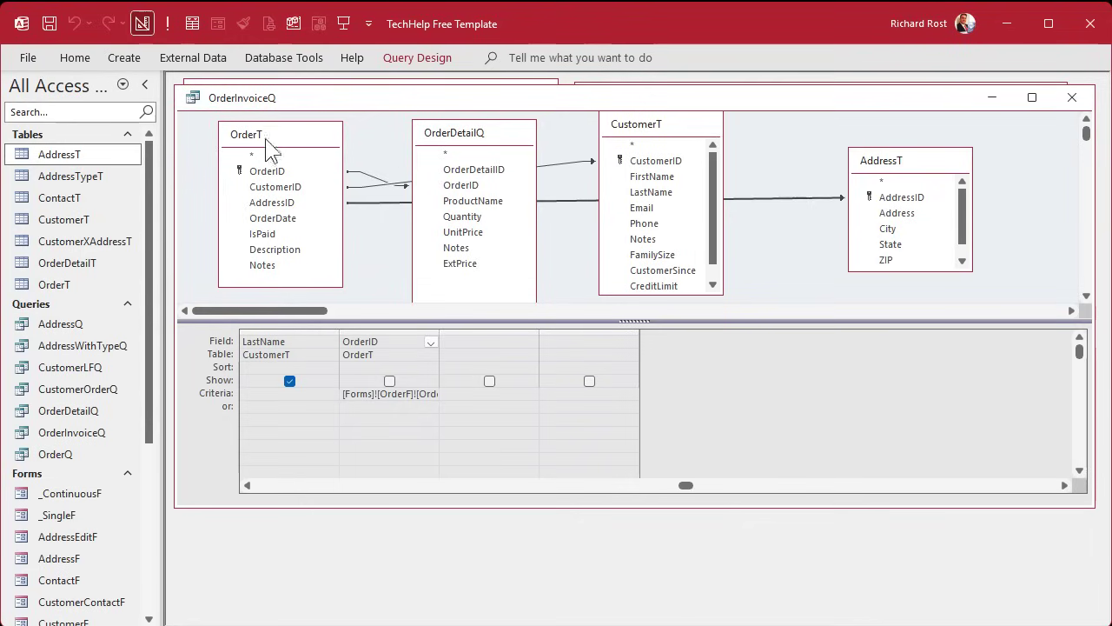
Add AddressT's Address through Country fields to the grid and view the datasheet
drag(942, 271, 477, 342)
click(896, 214)
shift+click(922, 277)
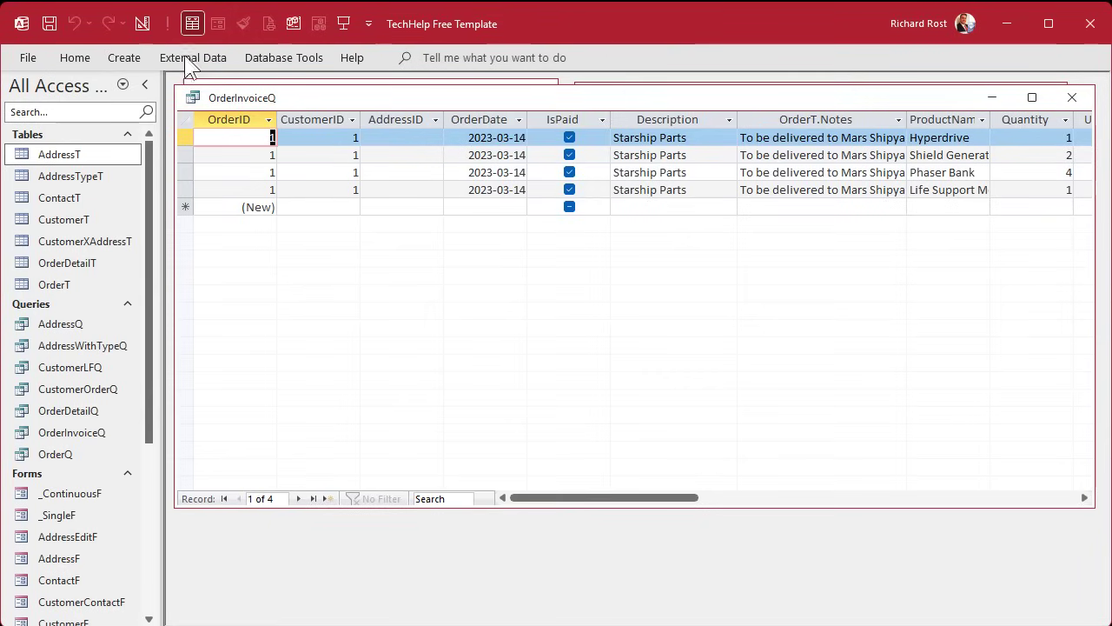
click(191, 25)
drag(576, 497, 543, 483)
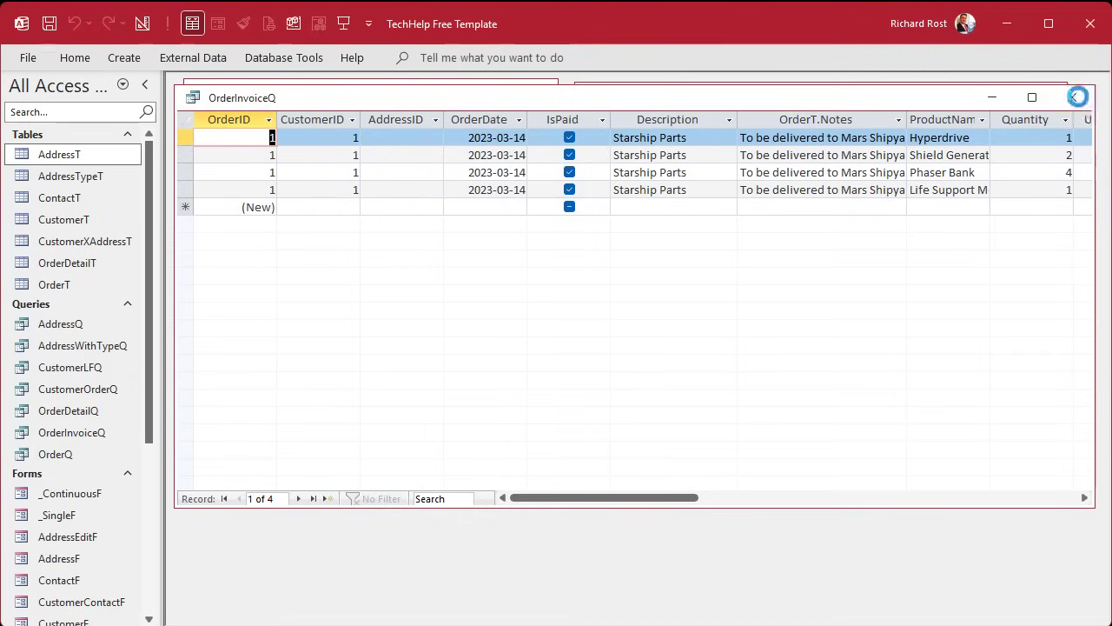
Close the query, give order 1 the Fort Myers address, and preview its invoice
click(1072, 98)
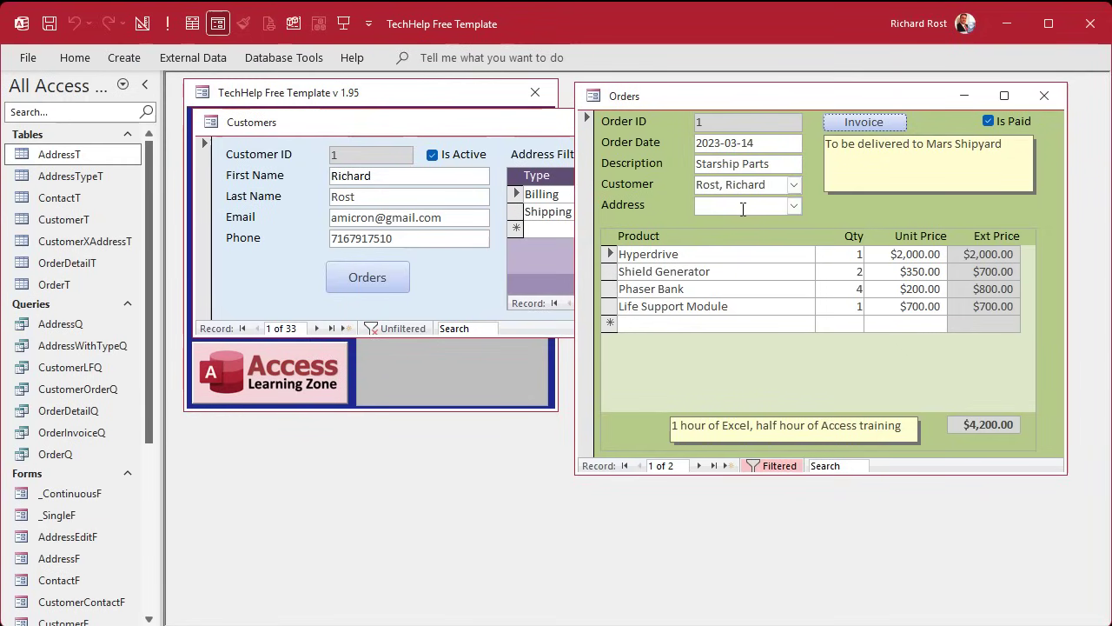
click(793, 206)
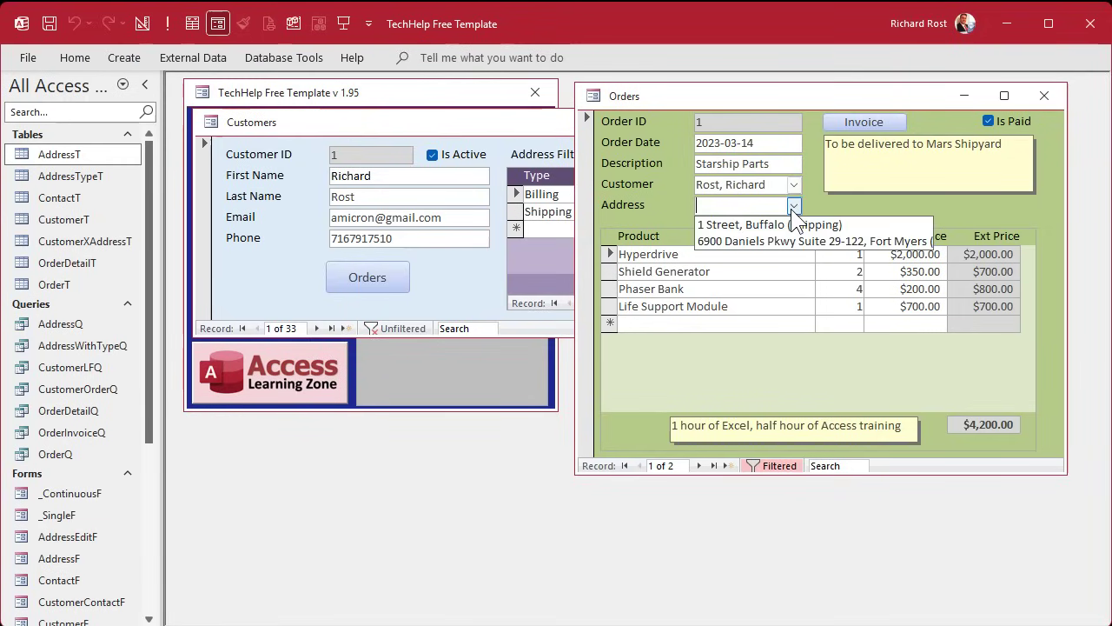
click(776, 238)
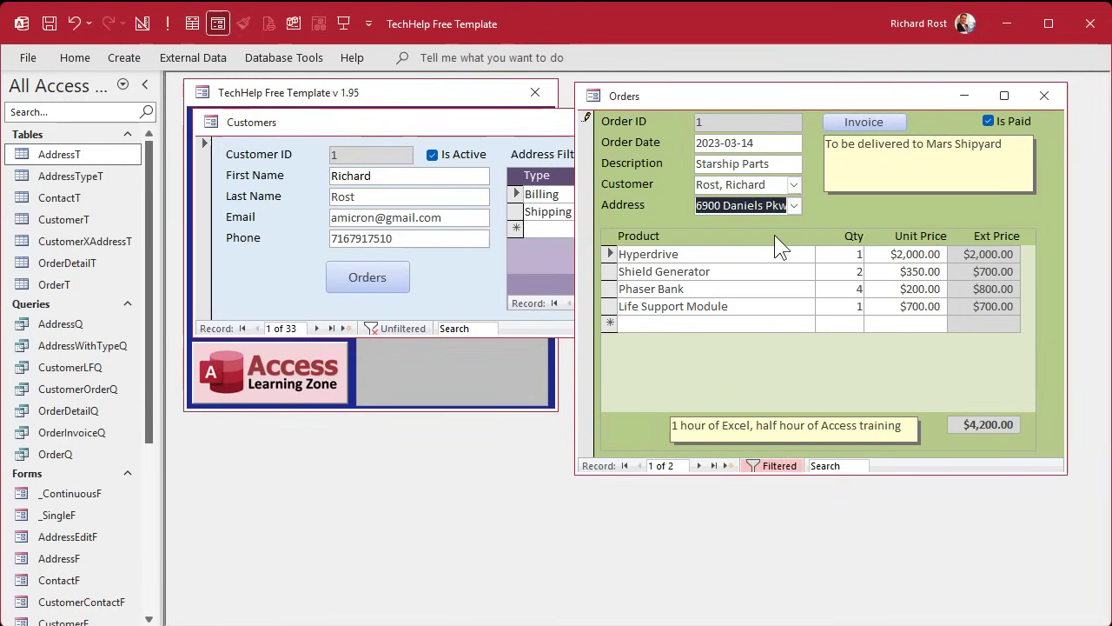
click(852, 125)
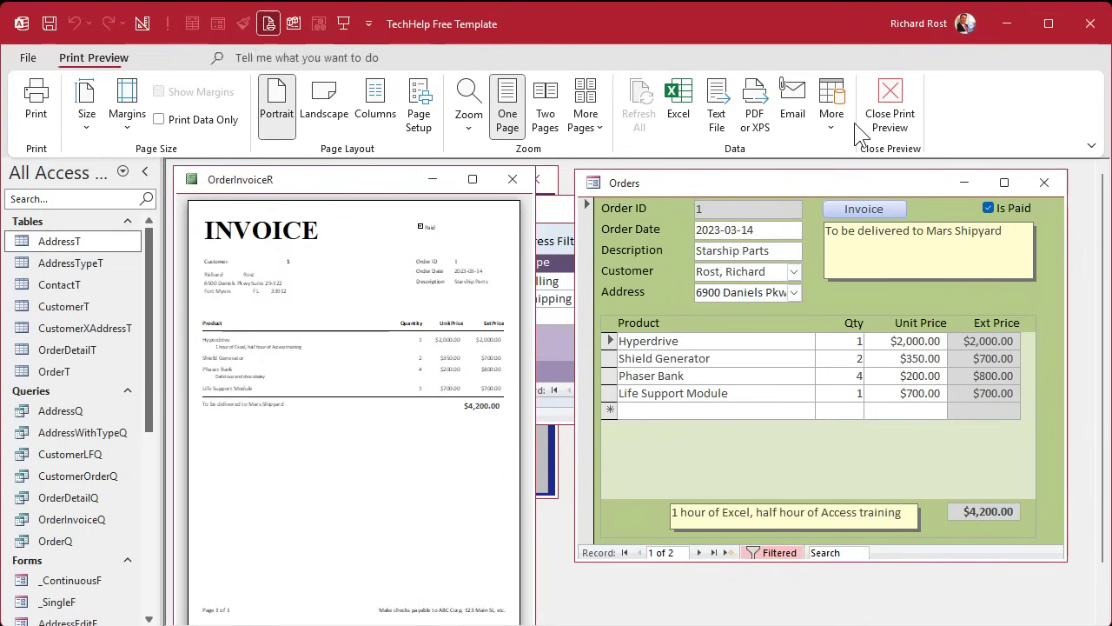
click(240, 275)
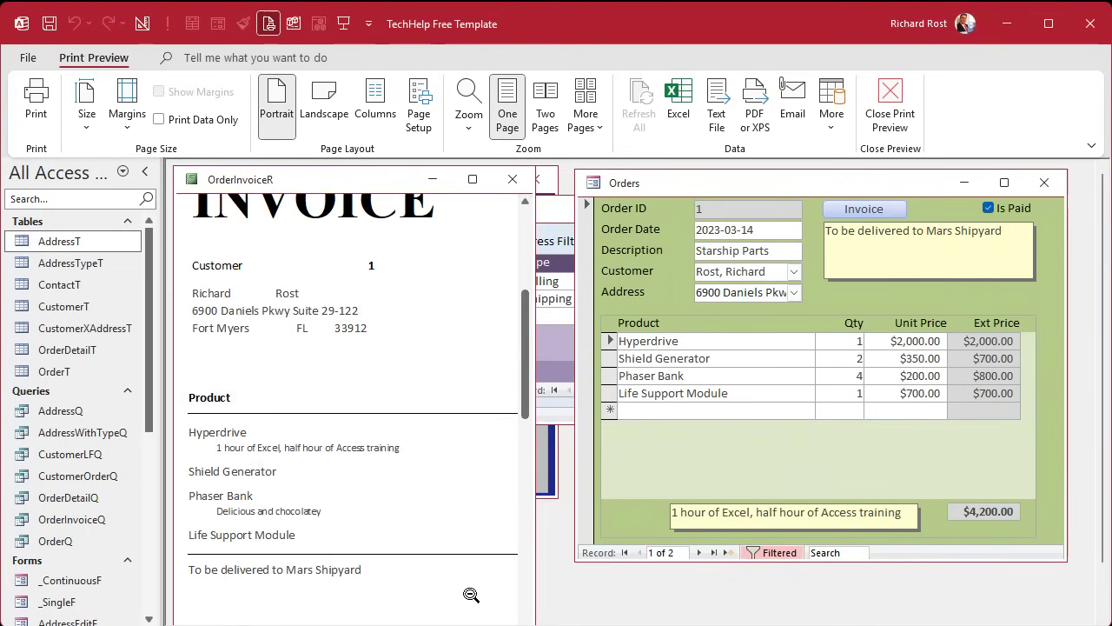
click(513, 181)
Switch order 1 to the 1 Street, Buffalo address and confirm the invoice shows Buffalo, NY 14222
click(793, 206)
click(787, 222)
click(866, 121)
click(231, 284)
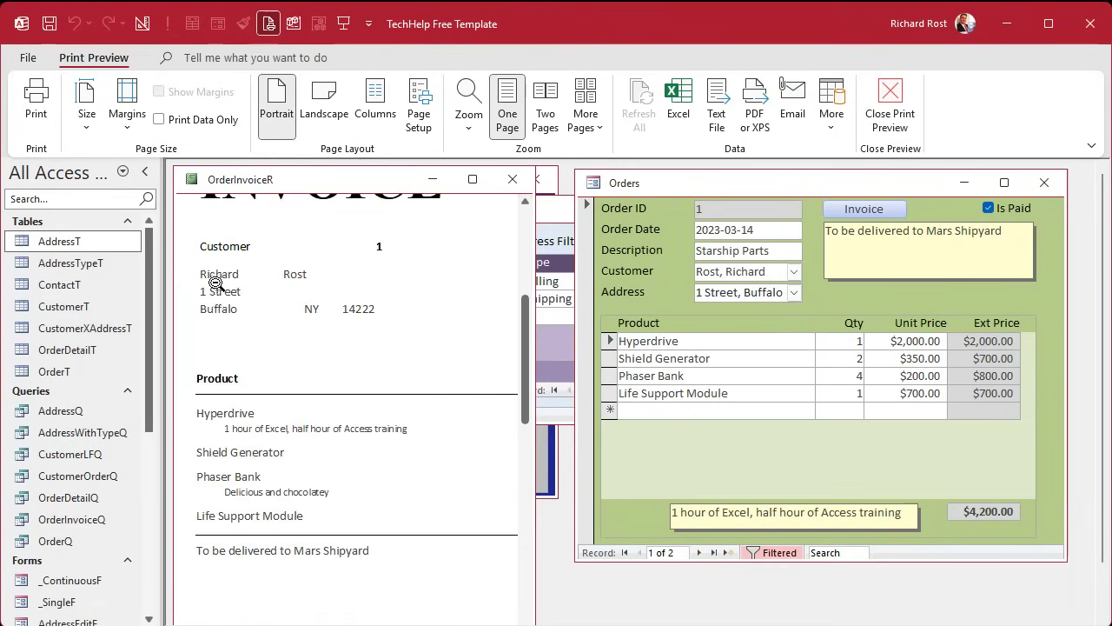
click(252, 274)
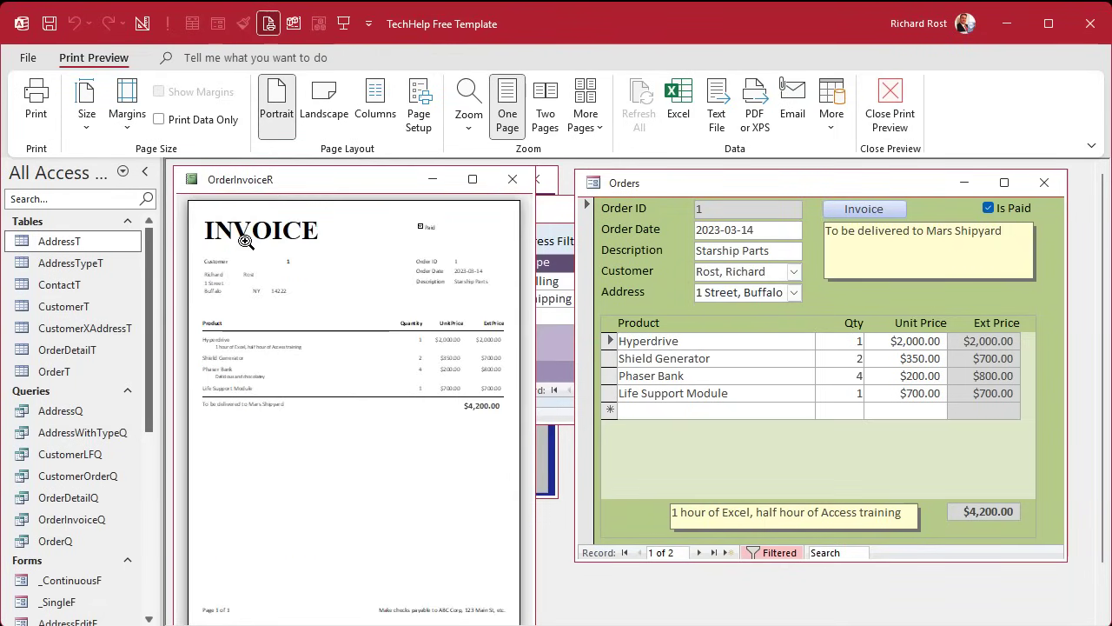
click(513, 176)
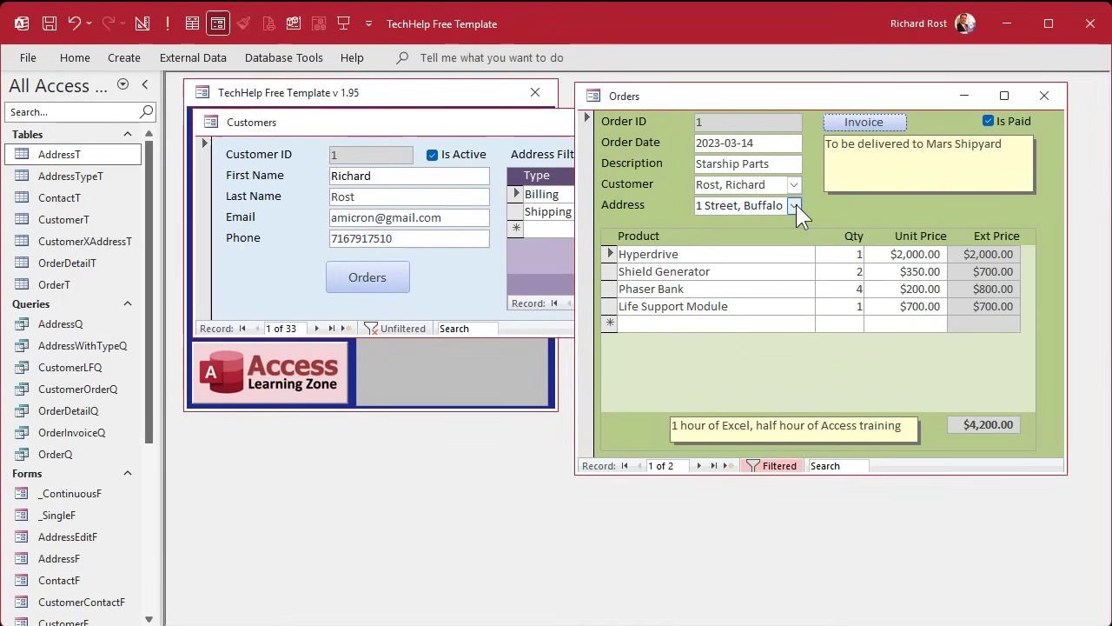
Preview order 1's invoice and zoom in to check it shows 1 Street, Buffalo, NY 14222
click(893, 122)
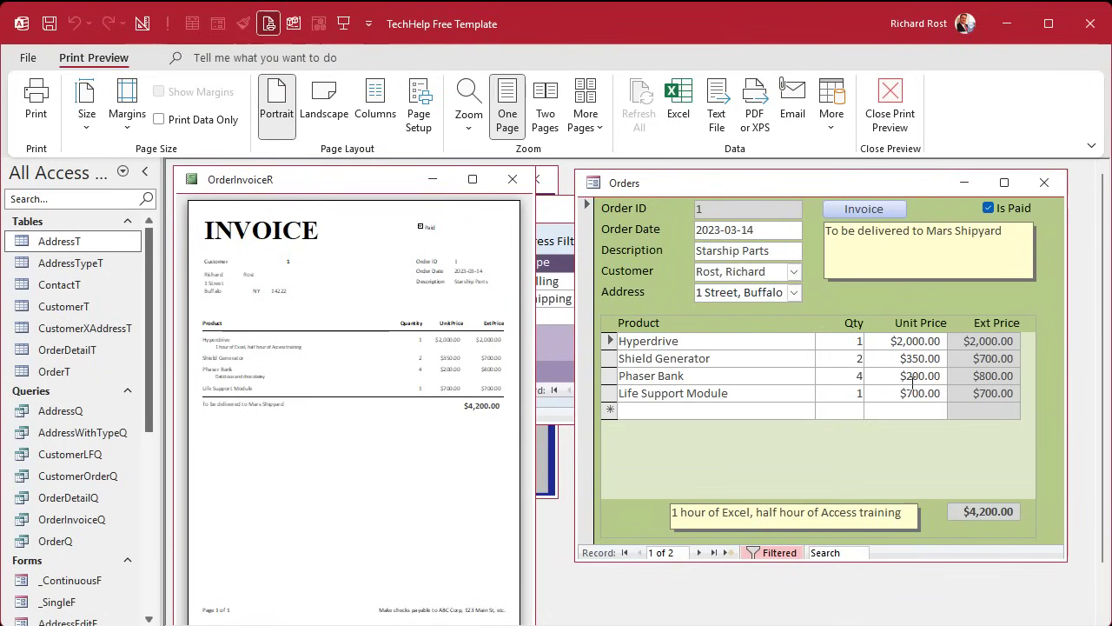
click(213, 262)
click(214, 262)
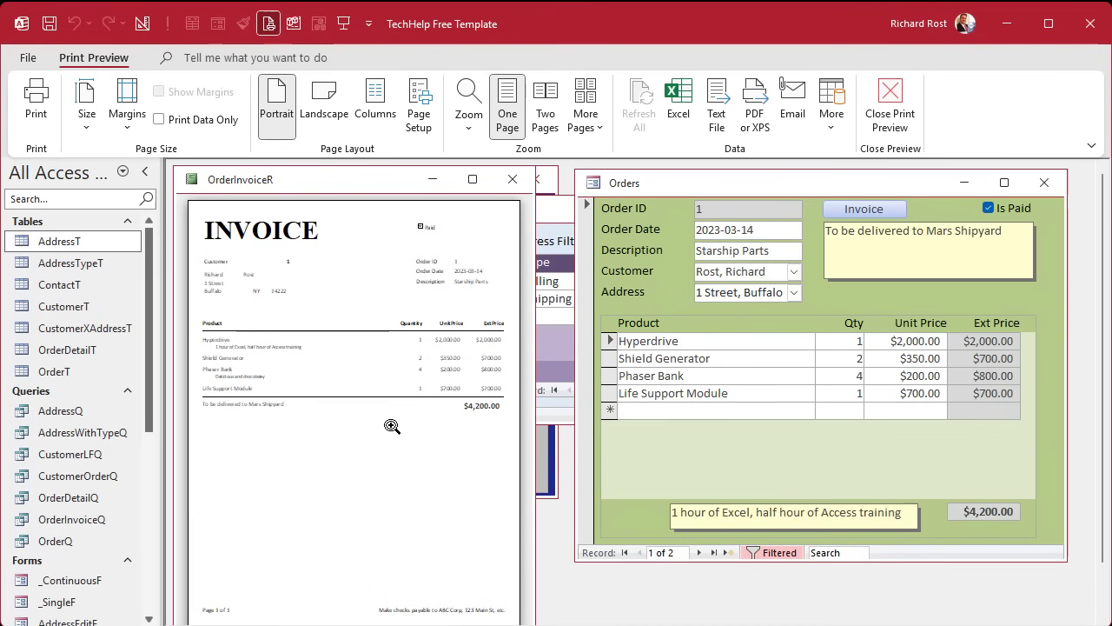